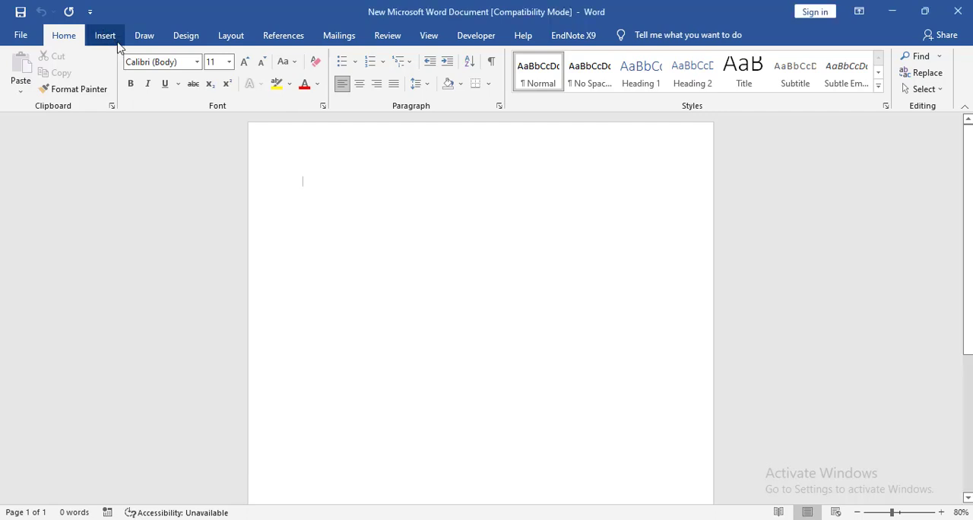
Step: Insert an X Y scatter chart of the Scatter with Smooth Lines and Markers type into the blank document
{"action": "left_click", "coordinate": [104, 36]}
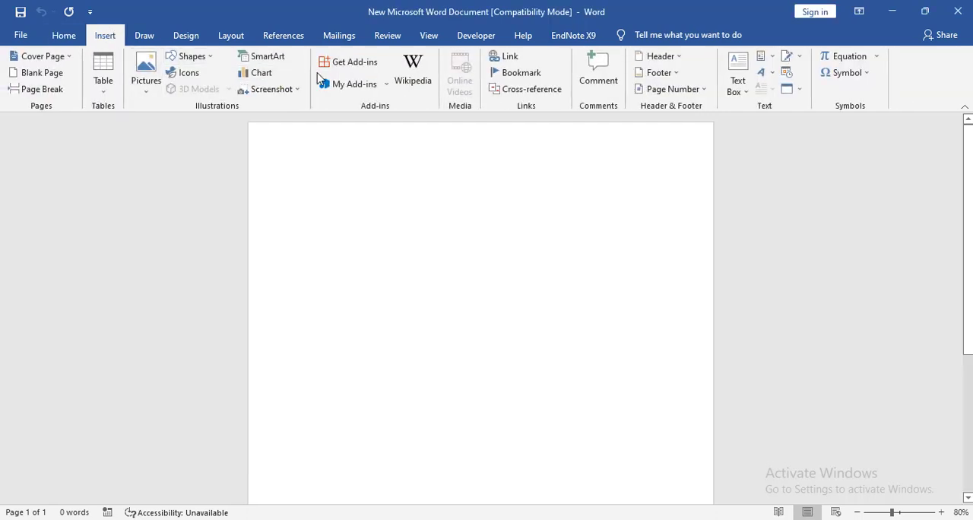
{"action": "left_click", "coordinate": [255, 74]}
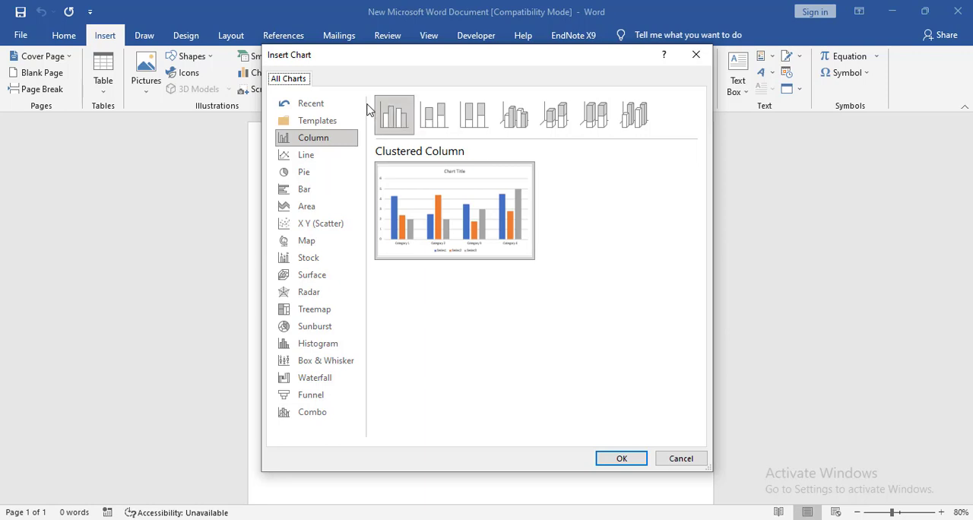
{"action": "left_click", "coordinate": [329, 158]}
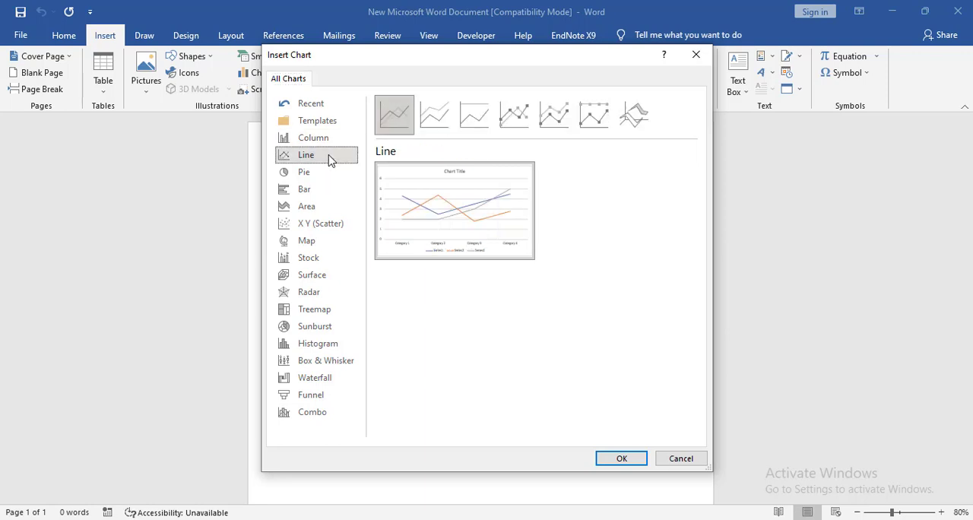
{"action": "left_click", "coordinate": [326, 227]}
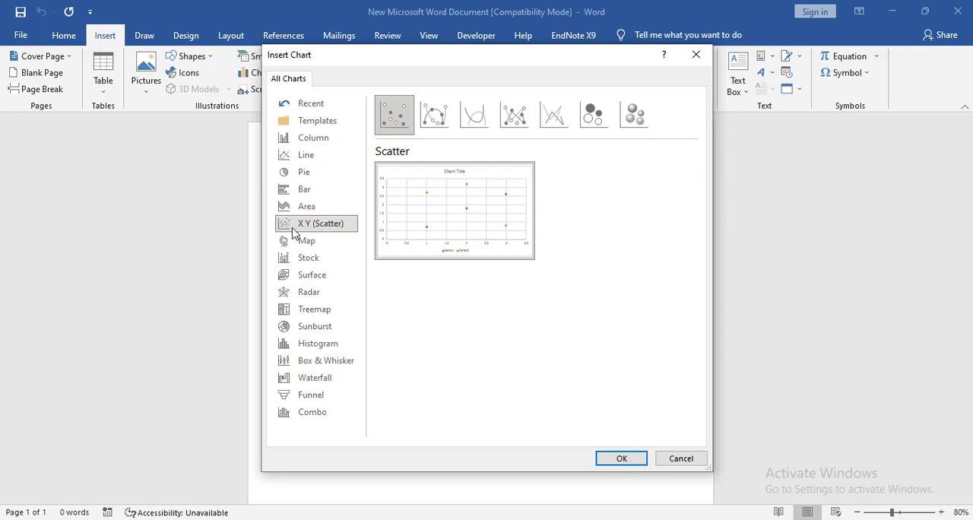
{"action": "left_click", "coordinate": [444, 116]}
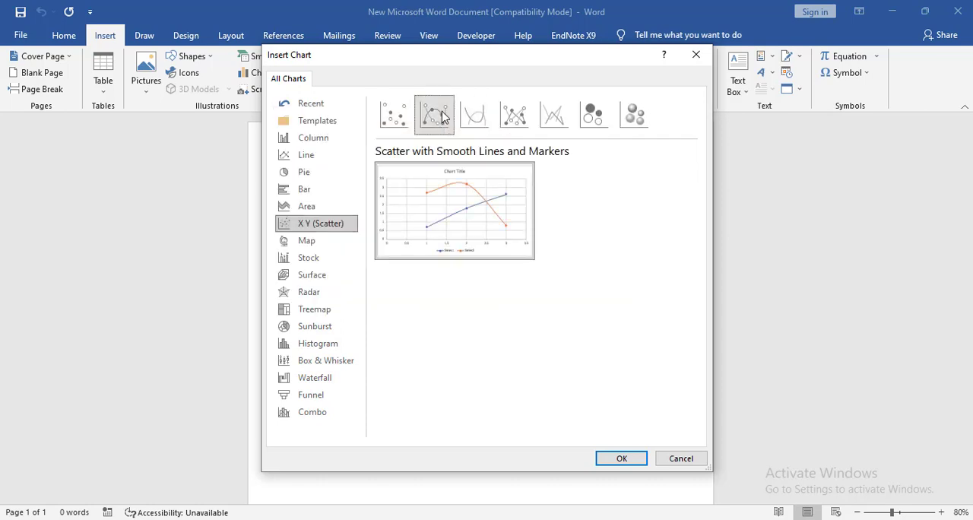
{"action": "left_click", "coordinate": [641, 459]}
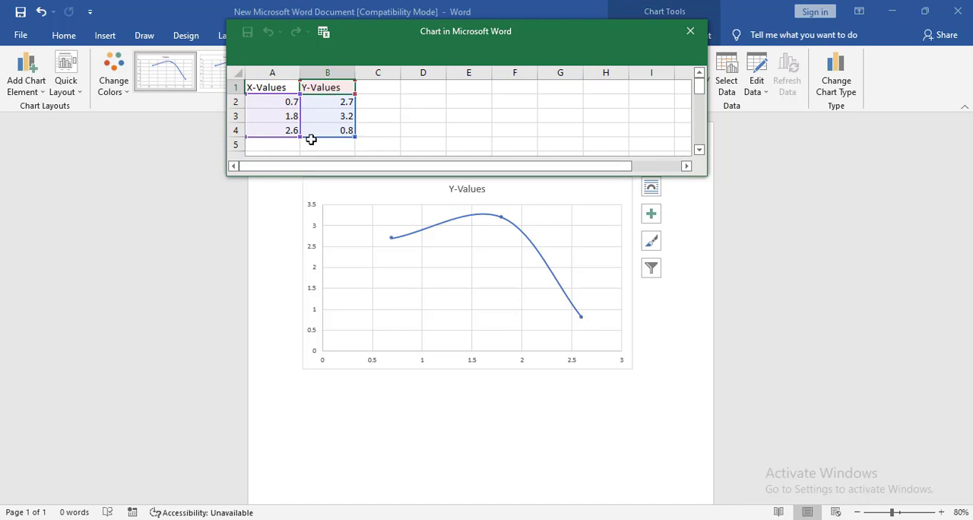
Step: Enter X-values 1000, 2000, 2500 and 3000 in A2:A5 and extend the chart's data range to row 5
{"action": "left_click", "coordinate": [271, 108]}
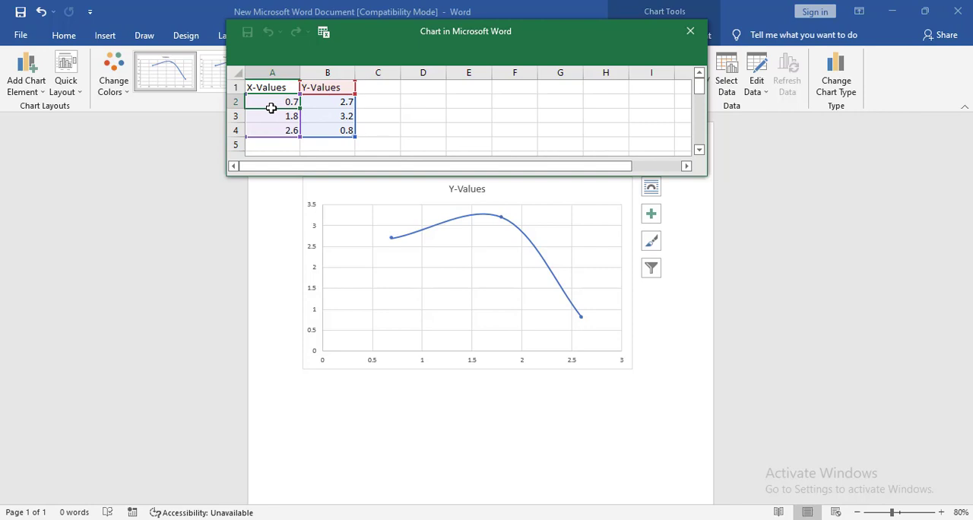
{"action": "type", "text": "1000"}
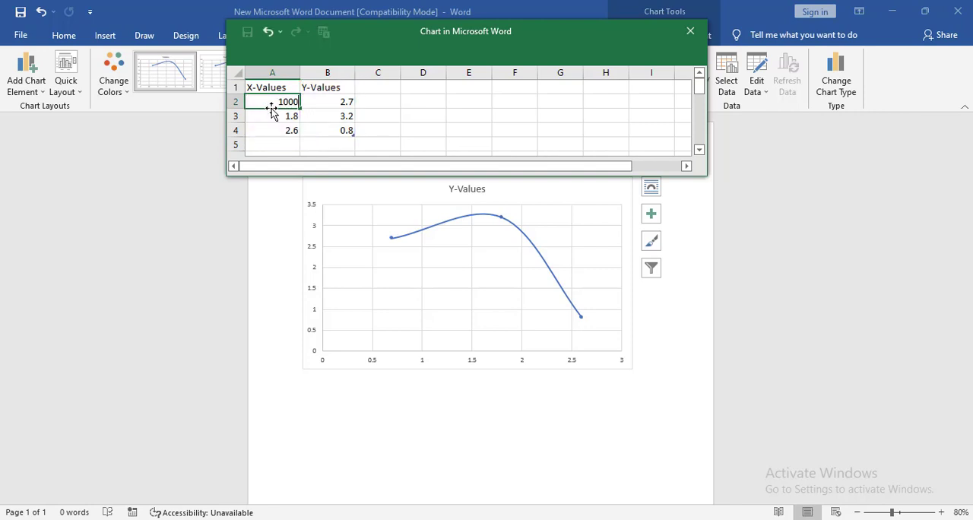
{"action": "key", "text": "Return"}
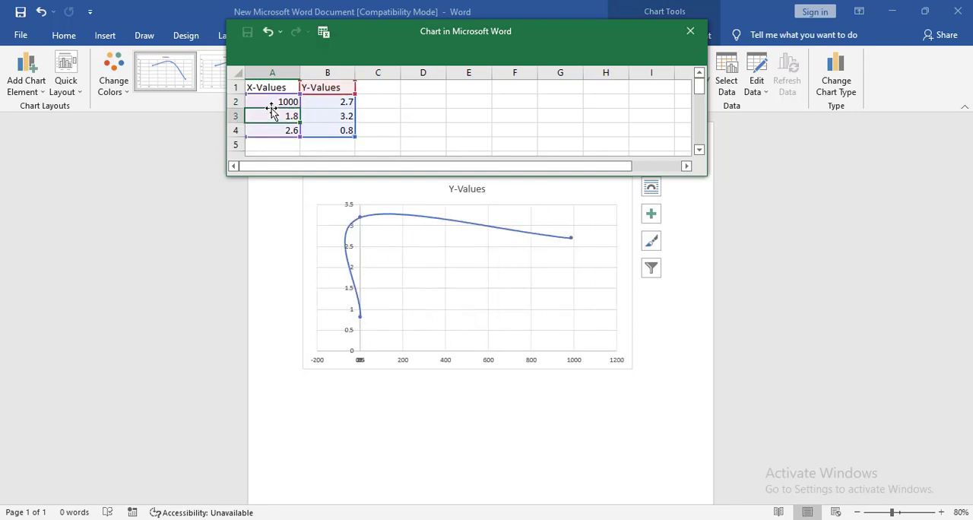
{"action": "type", "text": "2000"}
{"action": "key", "text": "Return"}
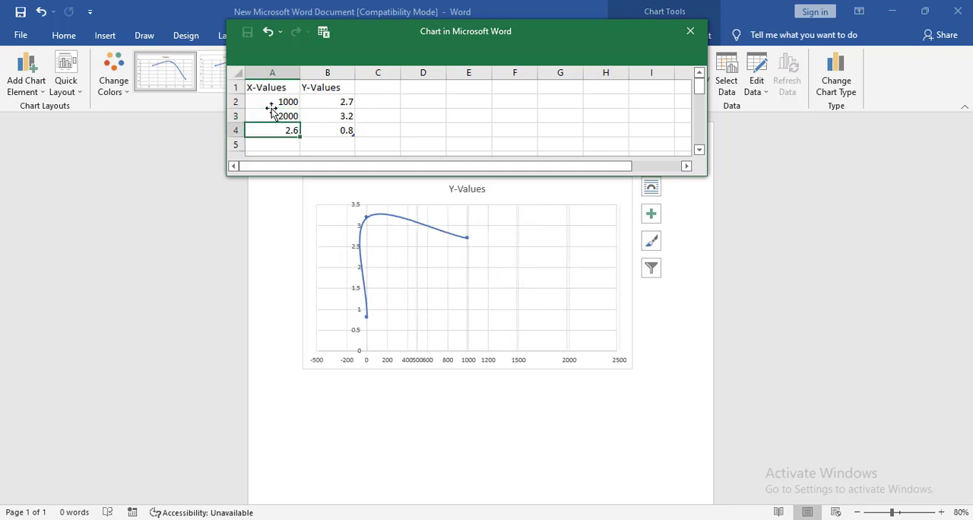
{"action": "type", "text": "2500"}
{"action": "key", "text": "Return"}
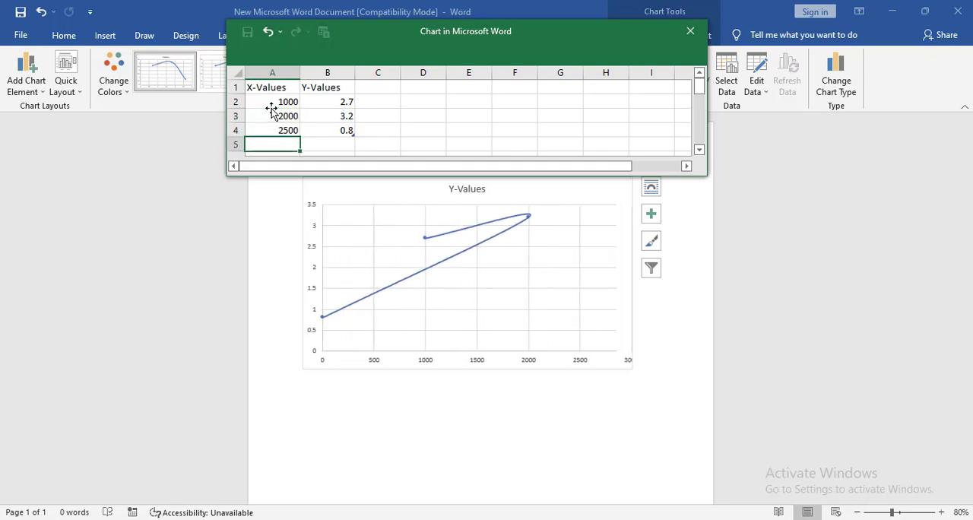
{"action": "type", "text": "3000"}
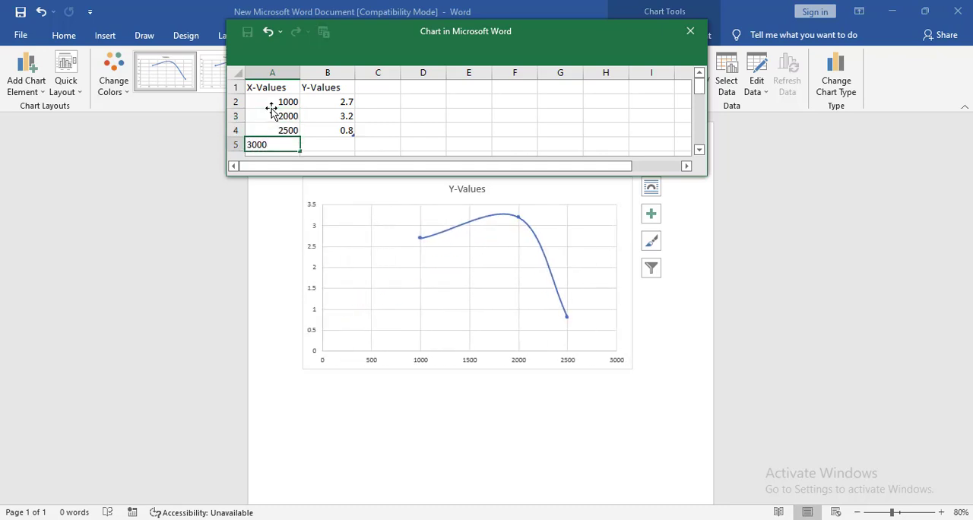
{"action": "key", "text": "Return"}
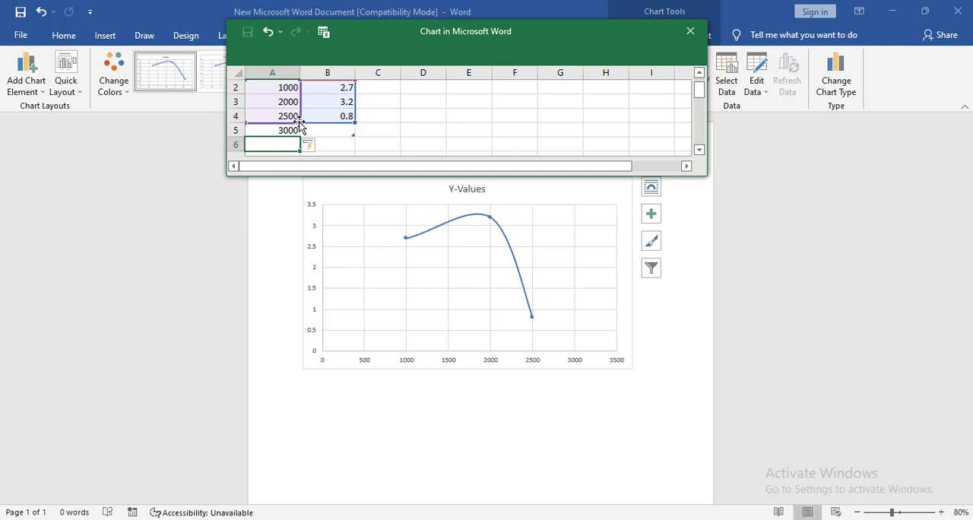
{"action": "left_click_drag", "start_coordinate": [300, 123], "coordinate": [306, 133]}
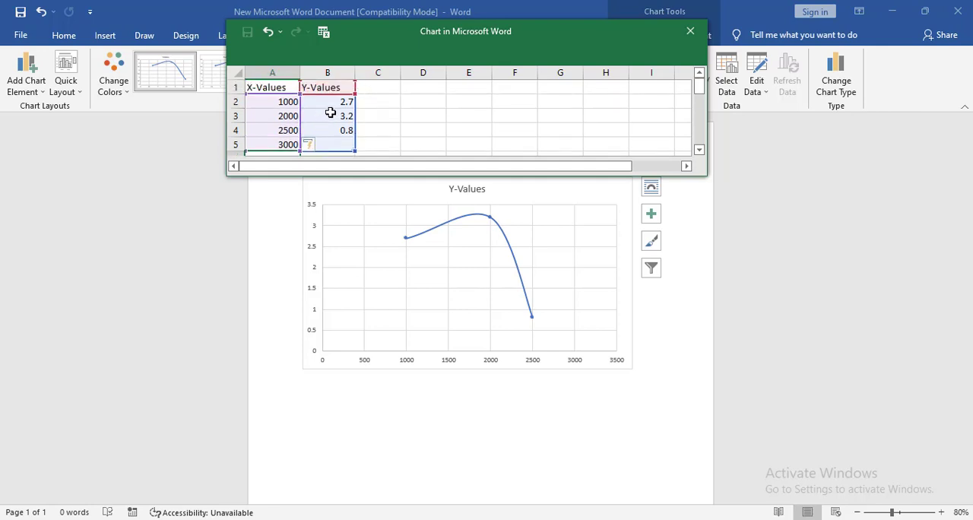
Step: Enter Y-values 47, 50, 40 and 50 in B2:B5 and close the chart data sheet
{"action": "left_click", "coordinate": [330, 103]}
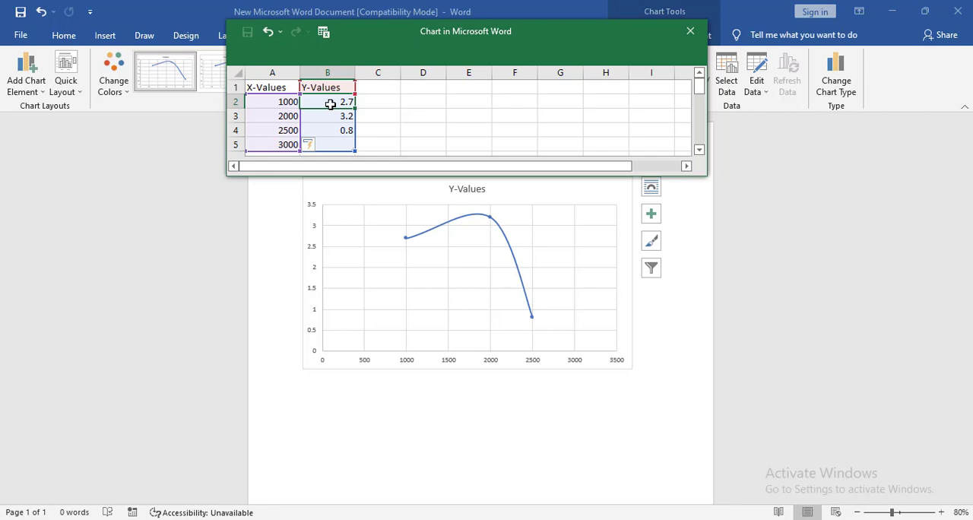
{"action": "type", "text": "47"}
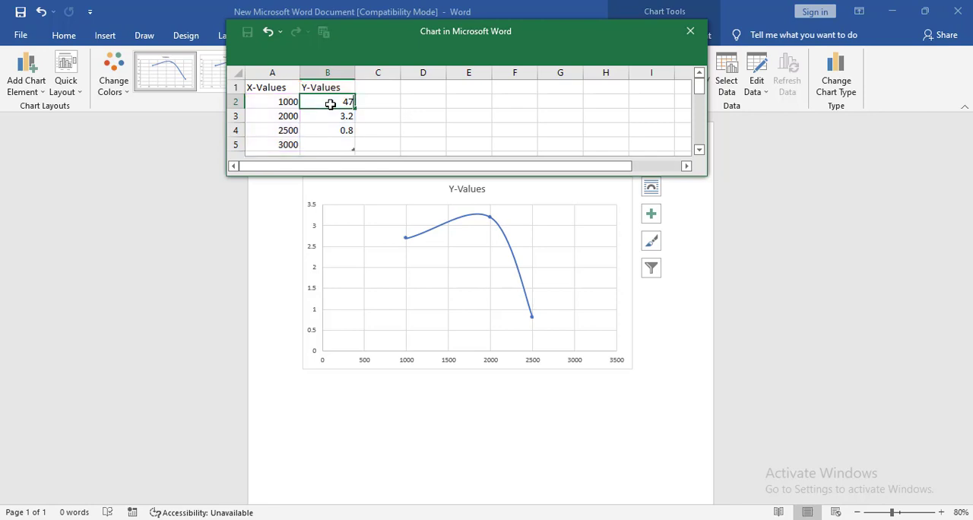
{"action": "key", "text": "Return"}
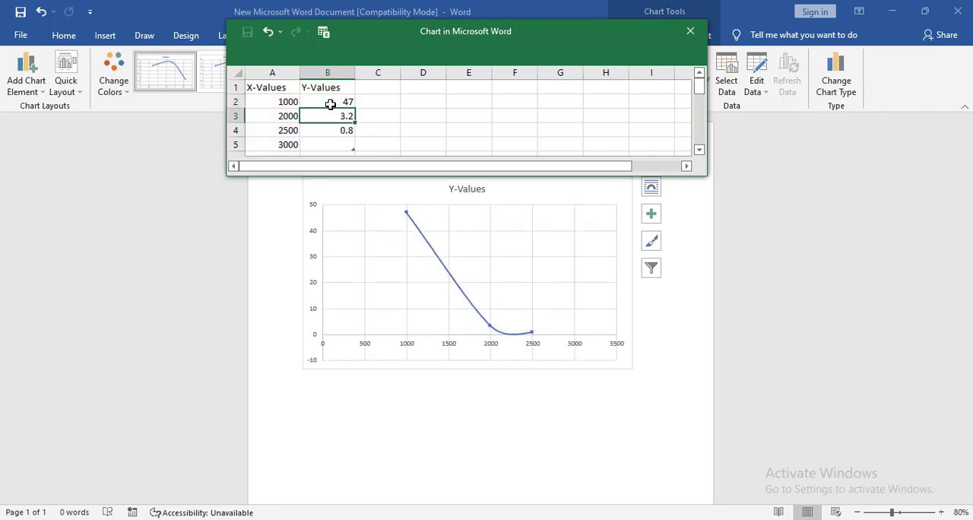
{"action": "type", "text": "50"}
{"action": "key", "text": "Return"}
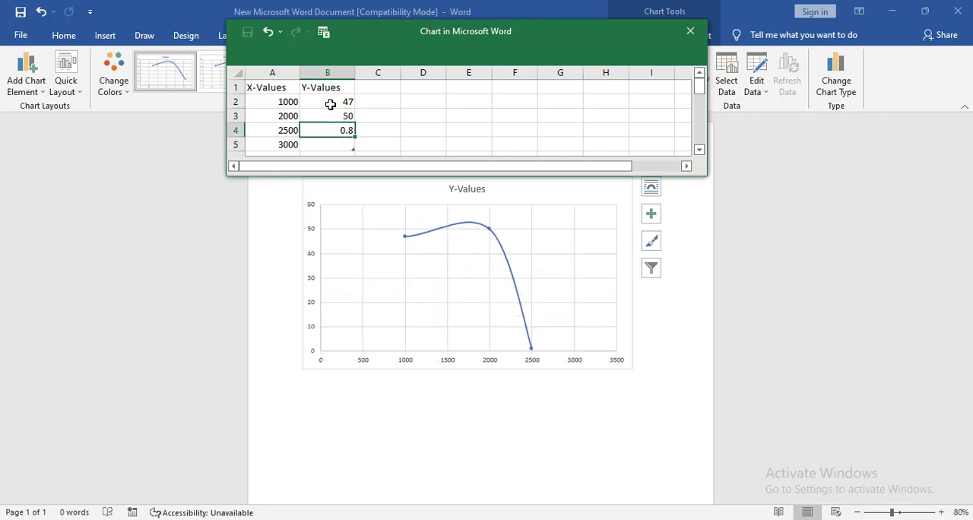
{"action": "type", "text": "40"}
{"action": "key", "text": "Return"}
{"action": "type", "text": "50"}
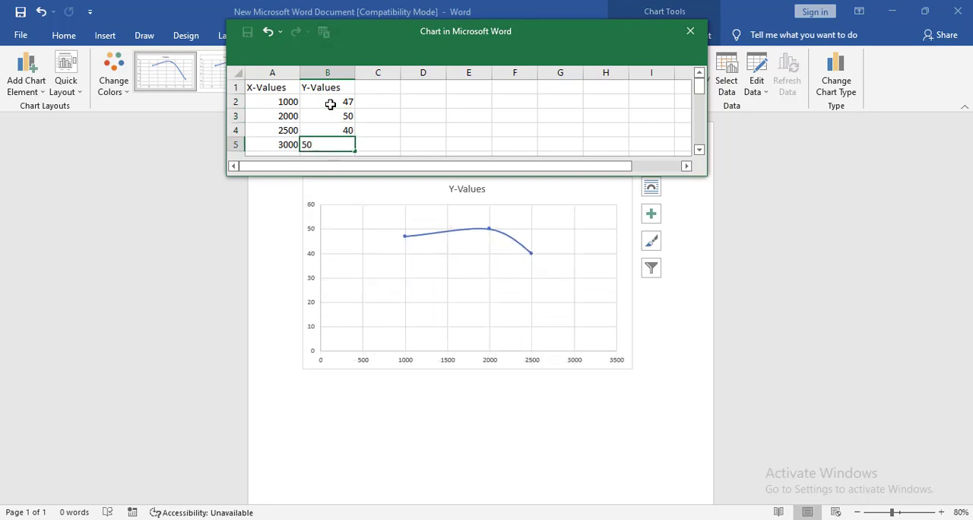
{"action": "key", "text": "Return"}
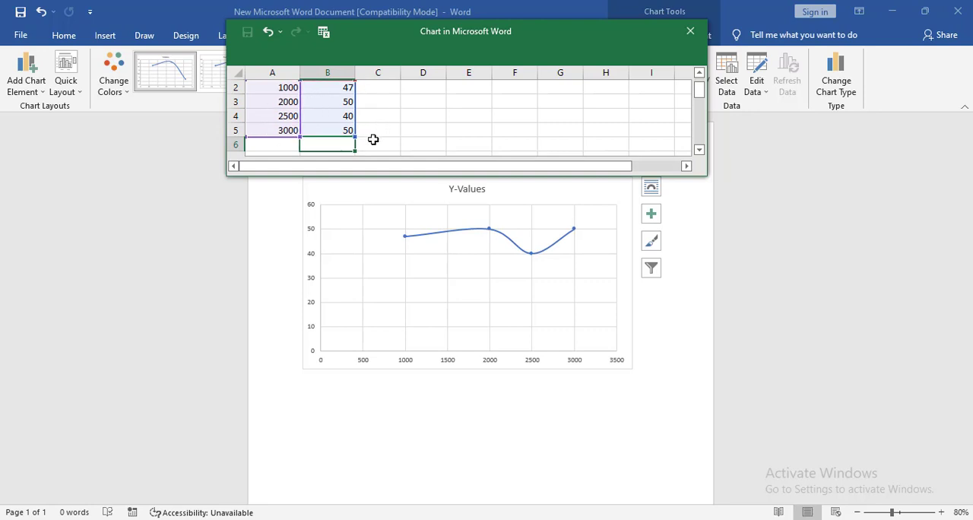
{"action": "left_click", "coordinate": [689, 32]}
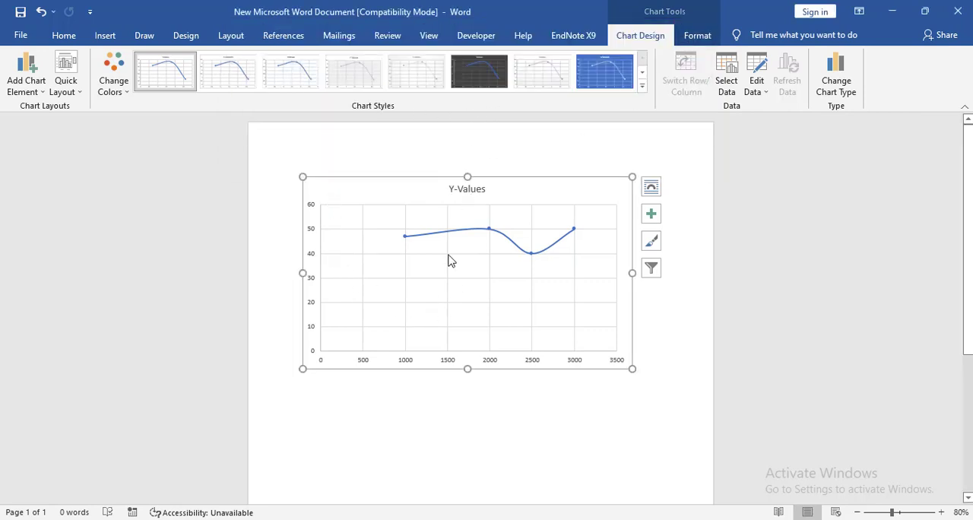
Step: Delete the chart title and set the chart's font color to Automatic
{"action": "left_click", "coordinate": [466, 191]}
{"action": "key", "text": "Delete"}
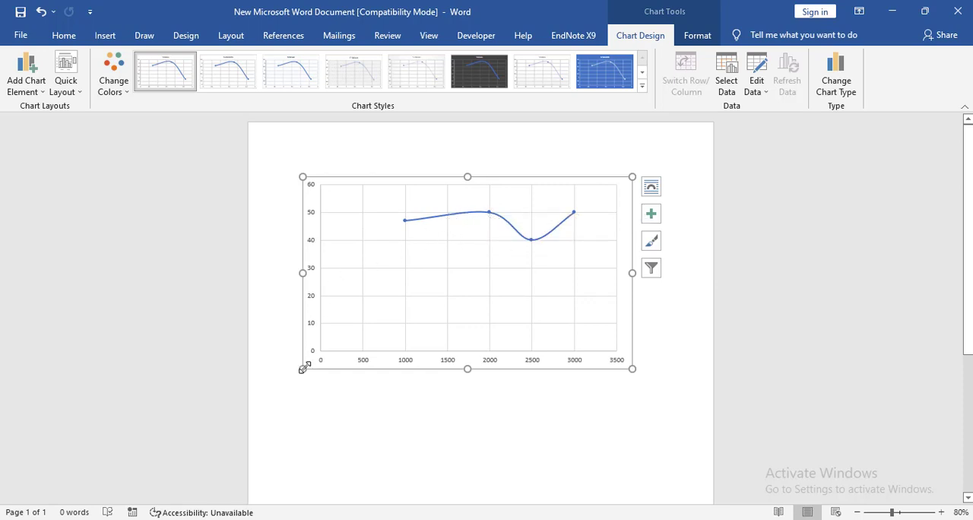
{"action": "left_click", "coordinate": [64, 35]}
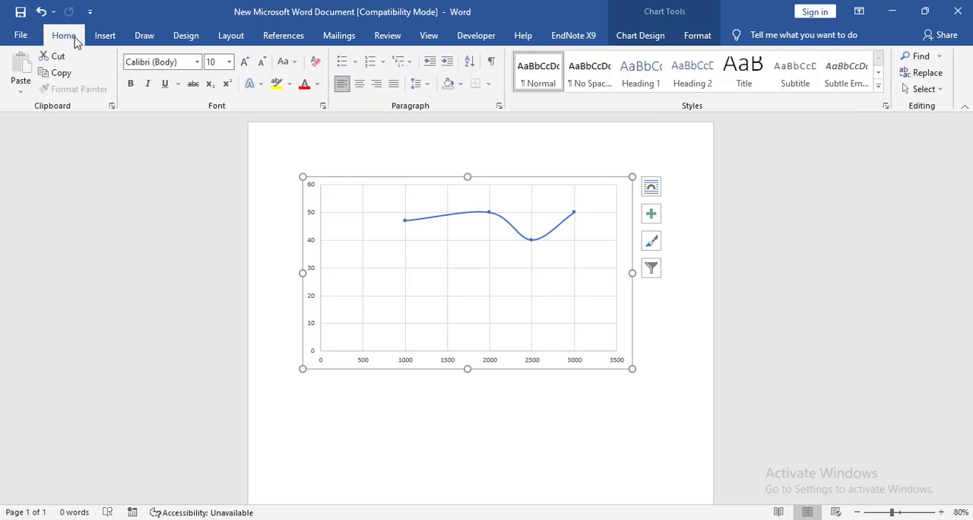
{"action": "left_click", "coordinate": [318, 85]}
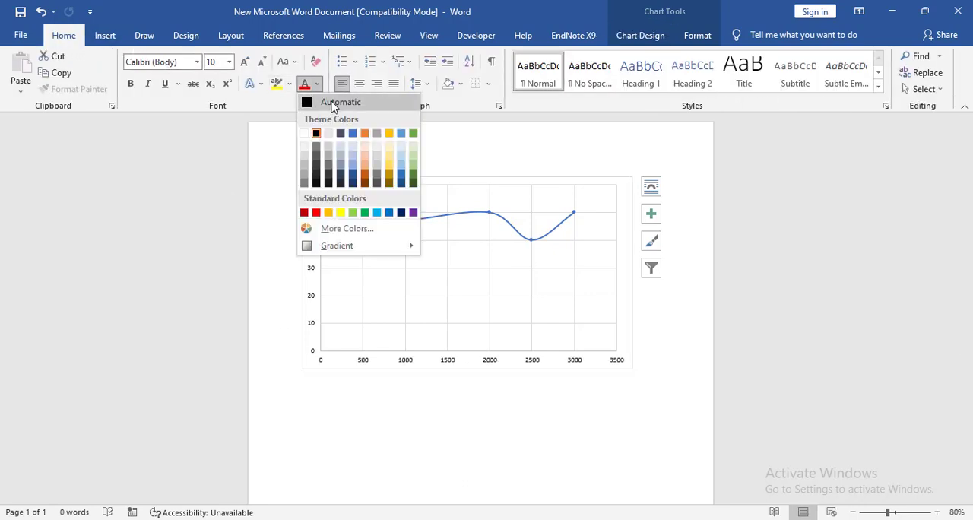
{"action": "left_click", "coordinate": [331, 104]}
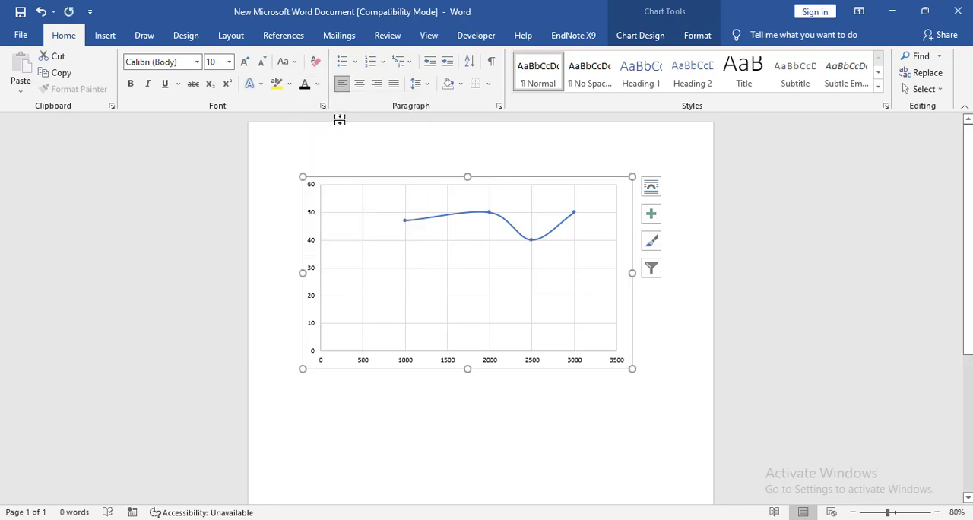
Step: Set the chart text to Times New Roman, size 11, and deselect the chart
{"action": "left_click", "coordinate": [171, 64]}
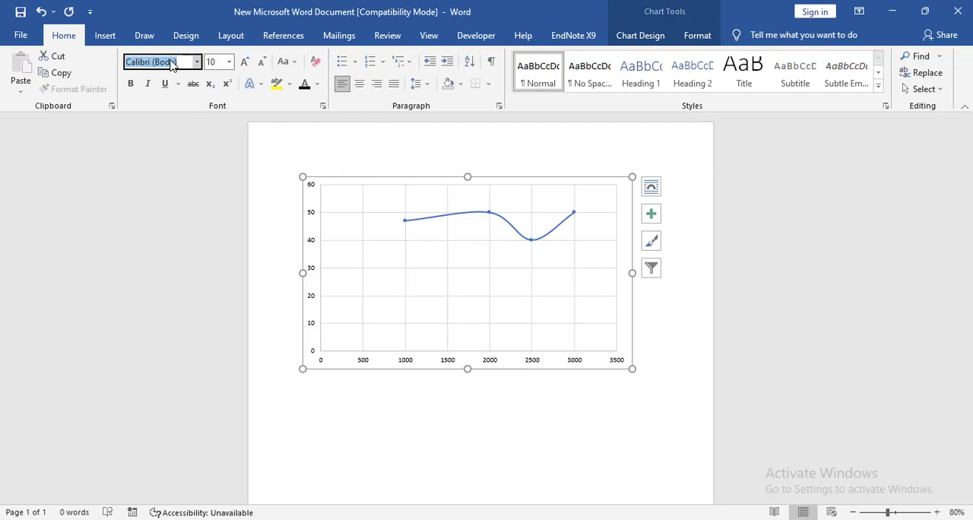
{"action": "type", "text": "T"}
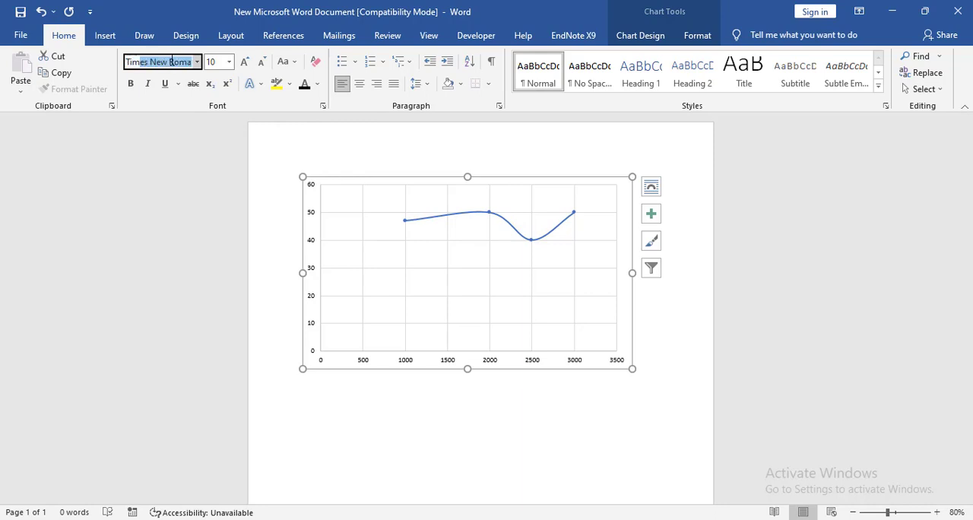
{"action": "type", "text": "im"}
{"action": "key", "text": "Return"}
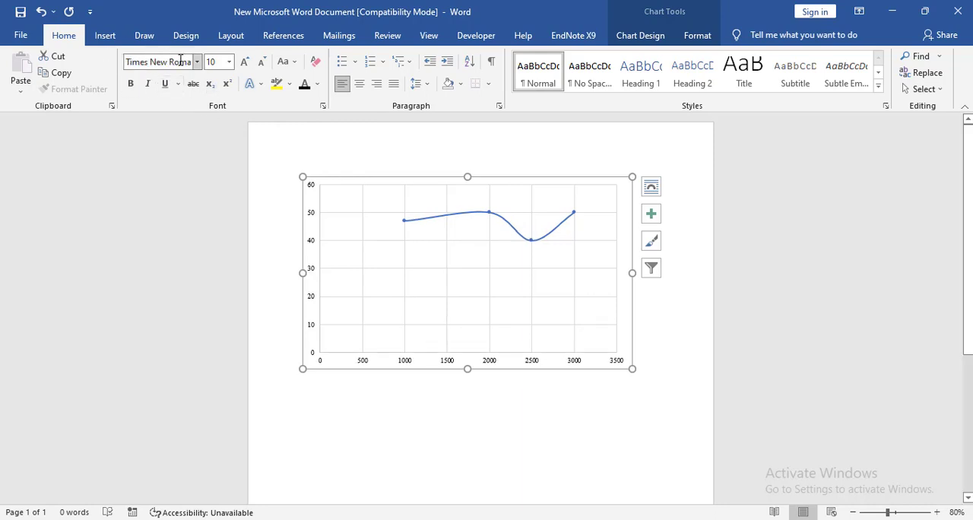
{"action": "left_click", "coordinate": [229, 62]}
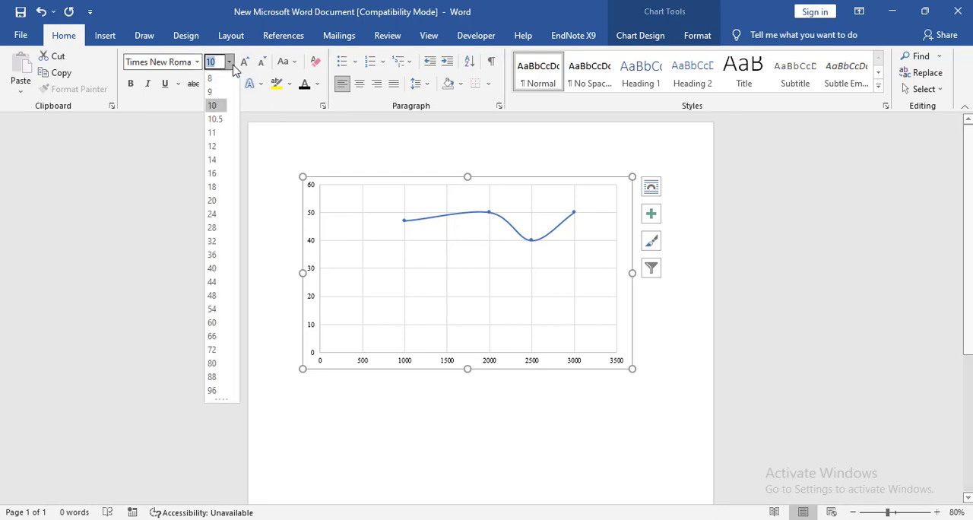
{"action": "left_click", "coordinate": [212, 133]}
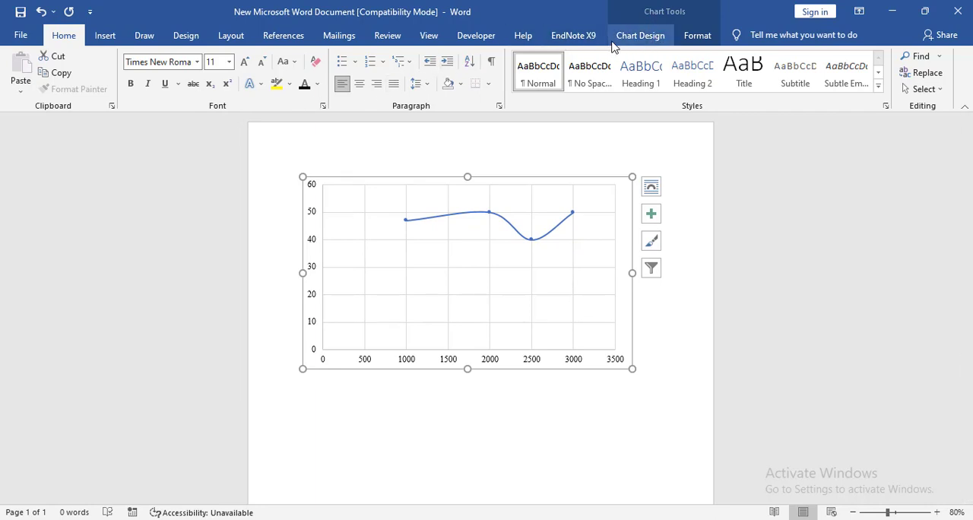
{"action": "left_click", "coordinate": [647, 348]}
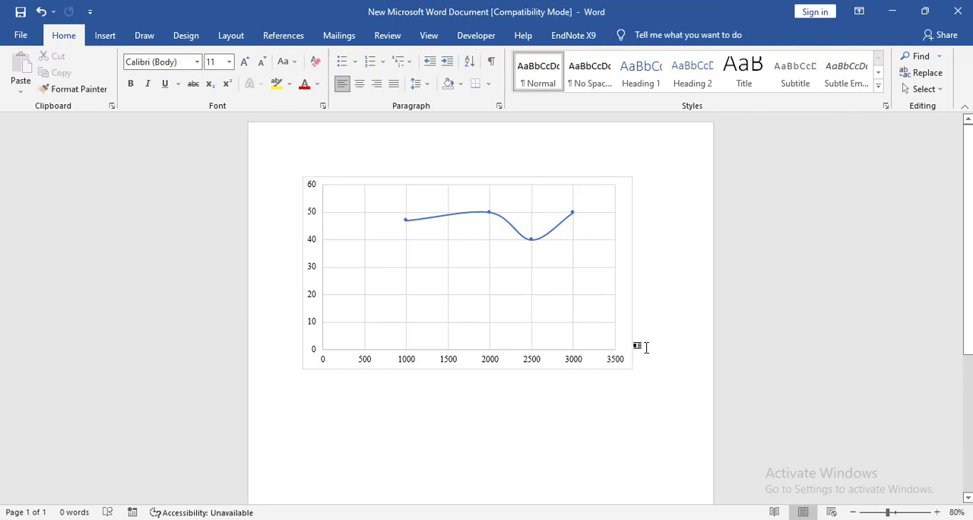
Step: Add a primary horizontal and a primary vertical axis title to the chart
{"action": "left_click", "coordinate": [629, 325]}
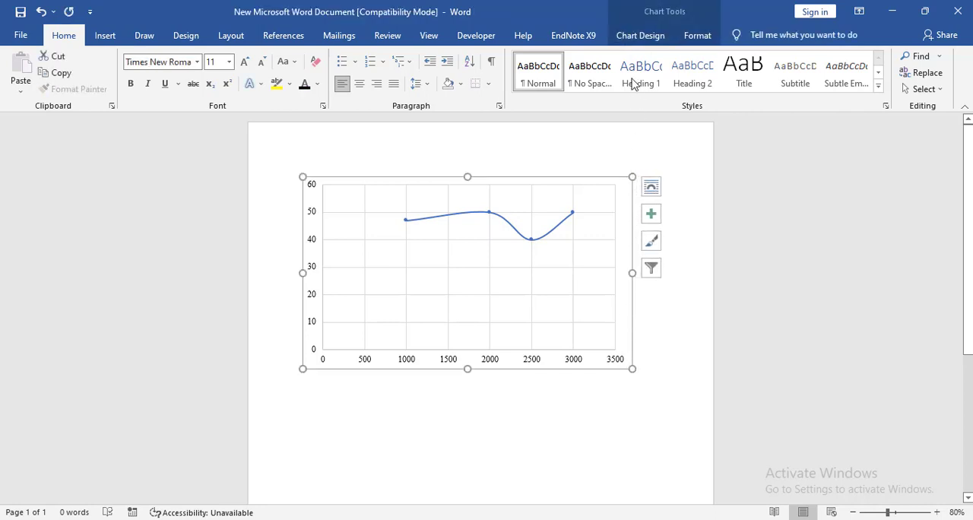
{"action": "left_click", "coordinate": [666, 38]}
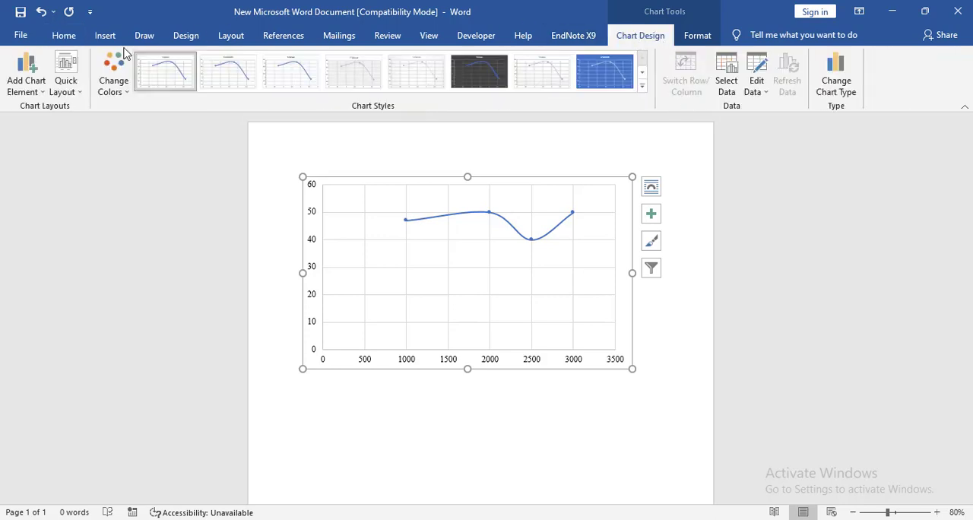
{"action": "left_click", "coordinate": [44, 96]}
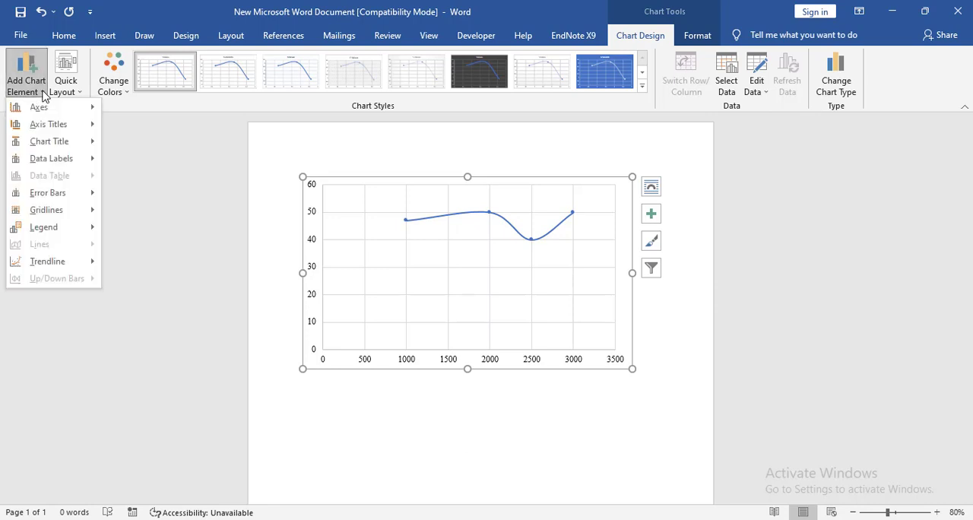
{"action": "mouse_move", "coordinate": [56, 124]}
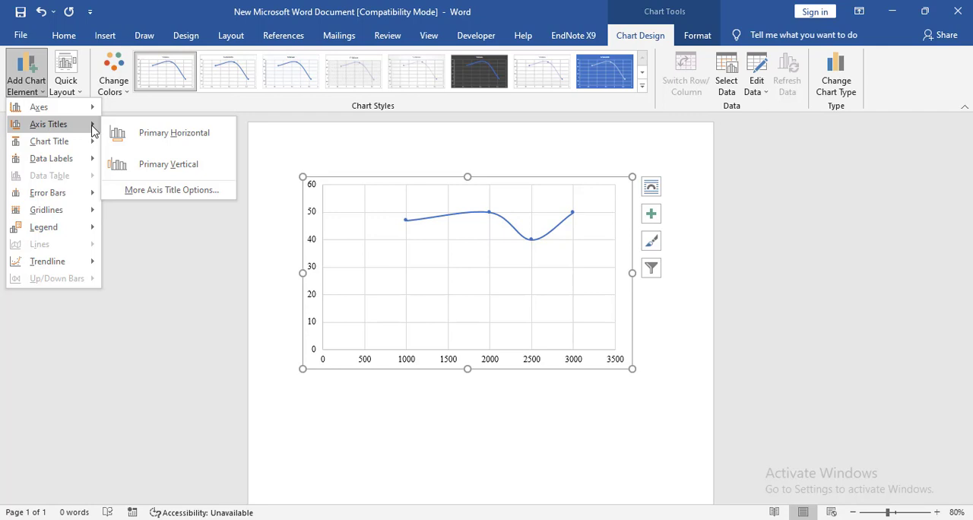
{"action": "left_click", "coordinate": [158, 142]}
{"action": "left_click", "coordinate": [23, 90]}
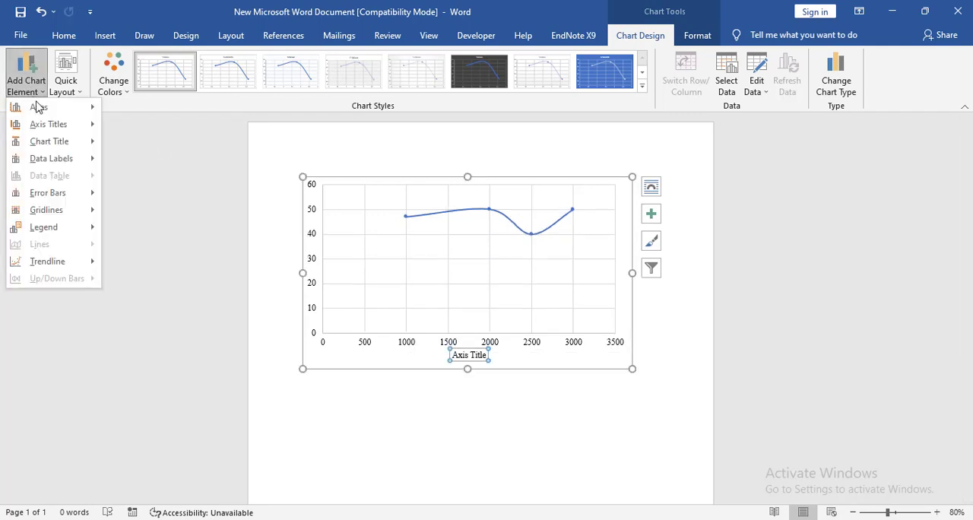
{"action": "mouse_move", "coordinate": [64, 127]}
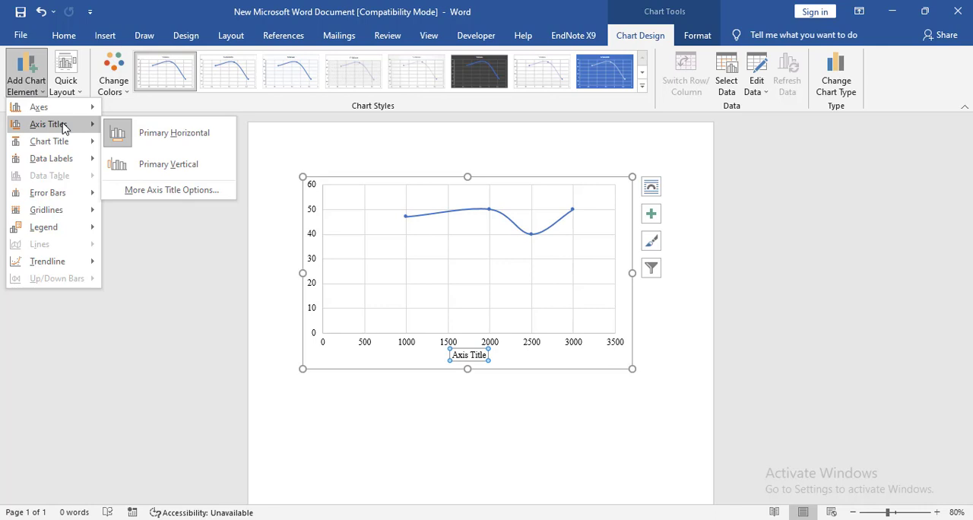
{"action": "left_click", "coordinate": [189, 169]}
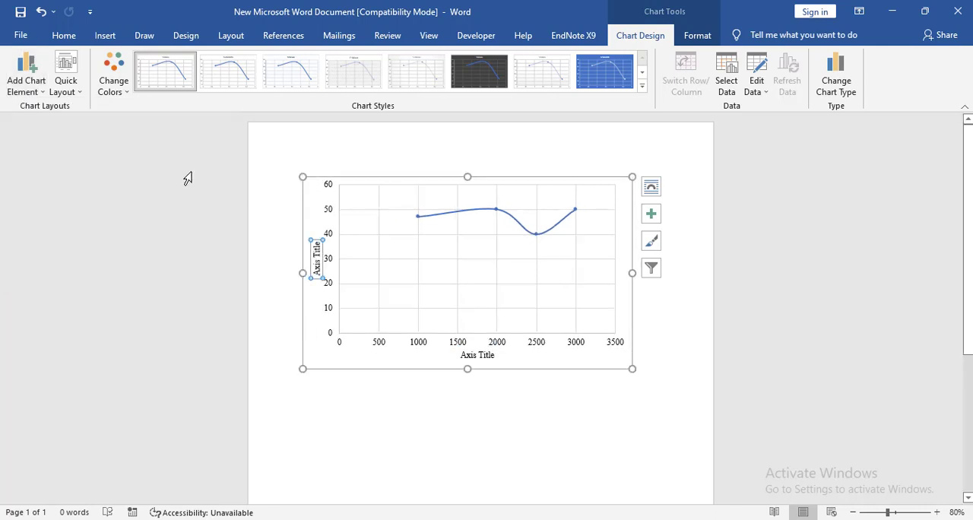
Step: Replace the horizontal axis title's text with "Load (N)"
{"action": "left_click", "coordinate": [481, 359]}
{"action": "double_click", "coordinate": [481, 355]}
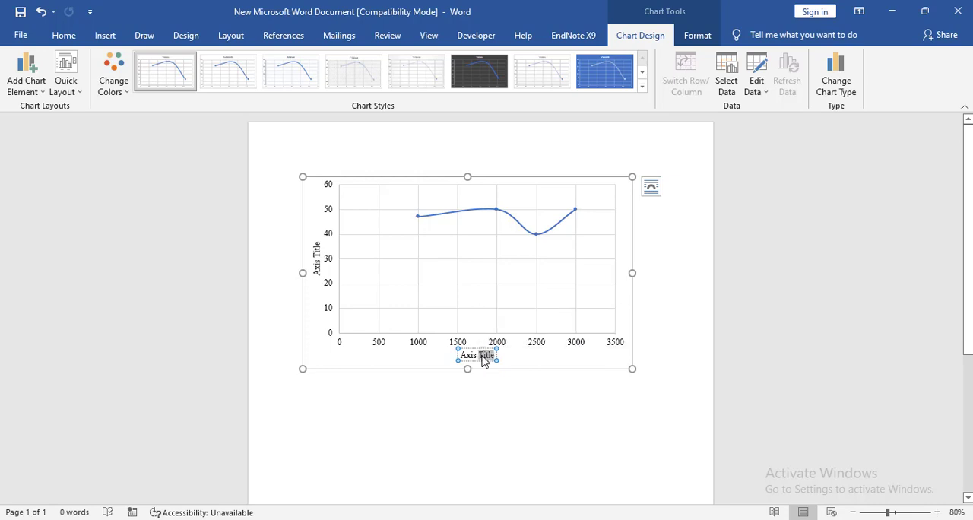
{"action": "key", "text": "ctrl+a"}
{"action": "key", "text": "BackSpace"}
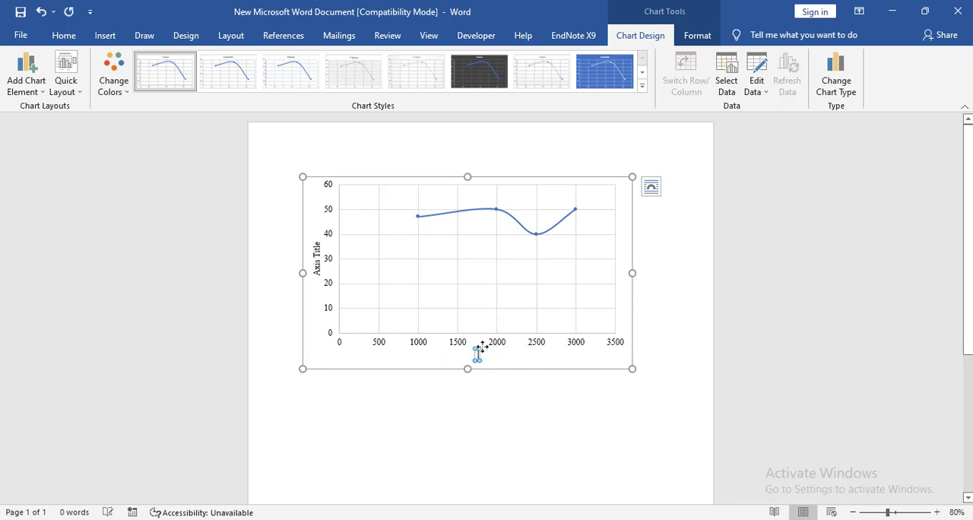
{"action": "type", "text": "LOAD"}
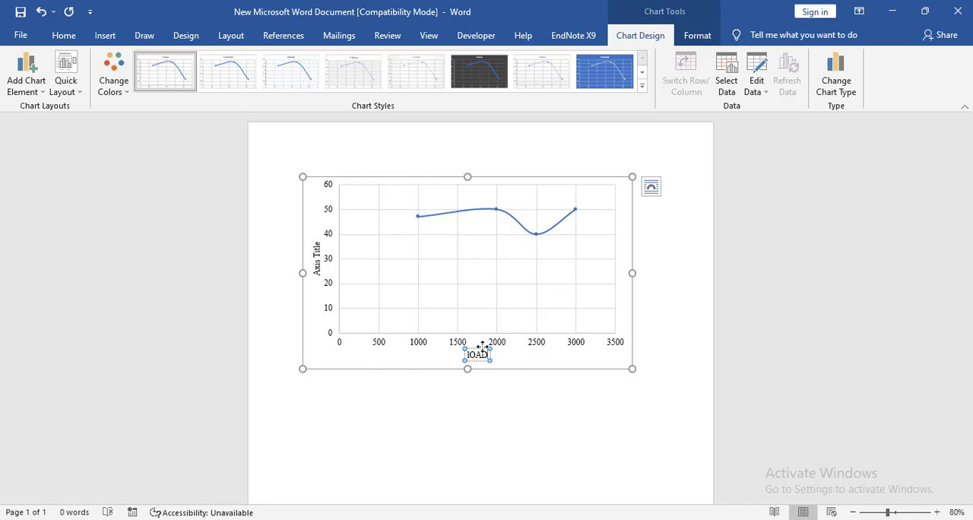
{"action": "key", "text": "BackSpace"}
{"action": "key", "text": "BackSpace"}
{"action": "key", "text": "BackSpace"}
{"action": "key", "text": "BackSpace"}
{"action": "type", "text": "Load (N)"}
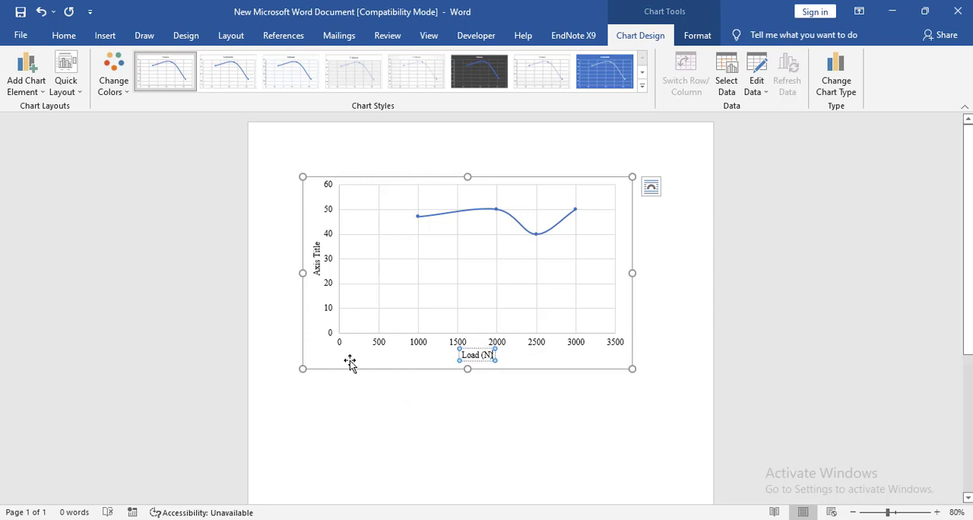
{"action": "left_click", "coordinate": [323, 361]}
Step: Replace the vertical axis title's text with "Efficiency (%)"
{"action": "left_click", "coordinate": [316, 258]}
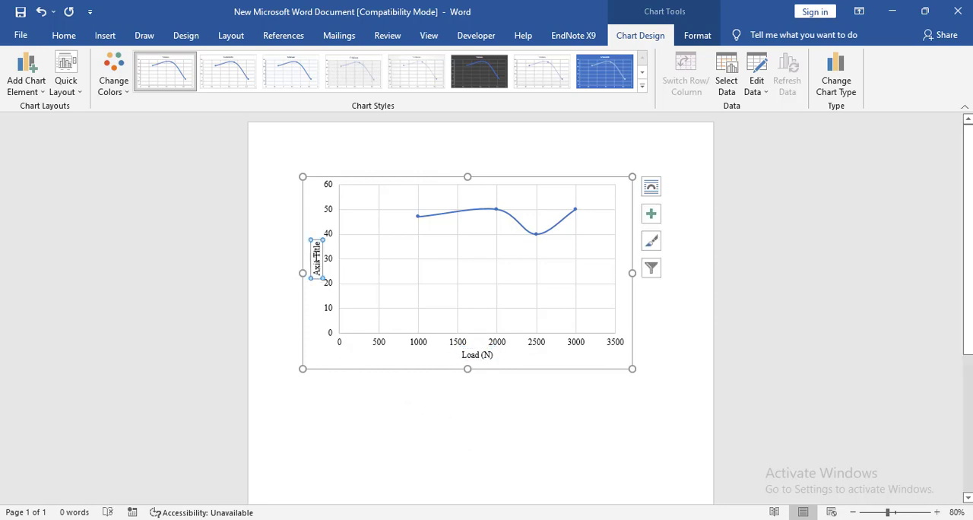
{"action": "double_click", "coordinate": [317, 256]}
{"action": "key", "text": "BackSpace"}
{"action": "key", "text": "BackSpace"}
{"action": "key", "text": "BackSpace"}
{"action": "key", "text": "BackSpace"}
{"action": "key", "text": "BackSpace"}
{"action": "key", "text": "BackSpace"}
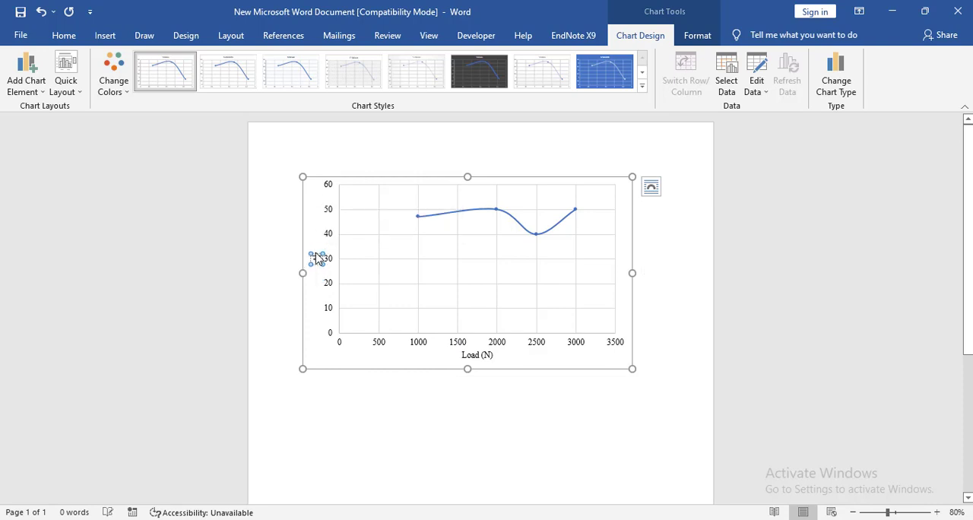
{"action": "type", "text": "Efficien"}
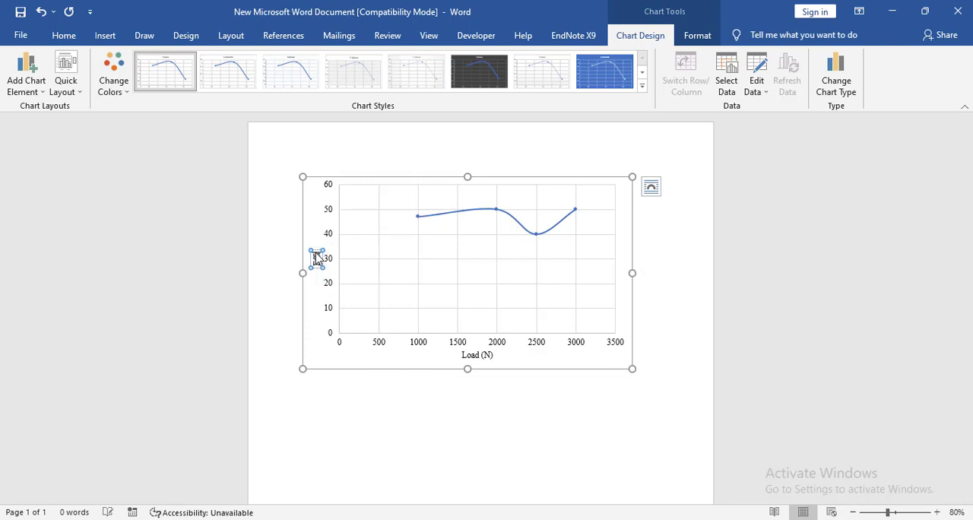
{"action": "type", "text": "cy (%"}
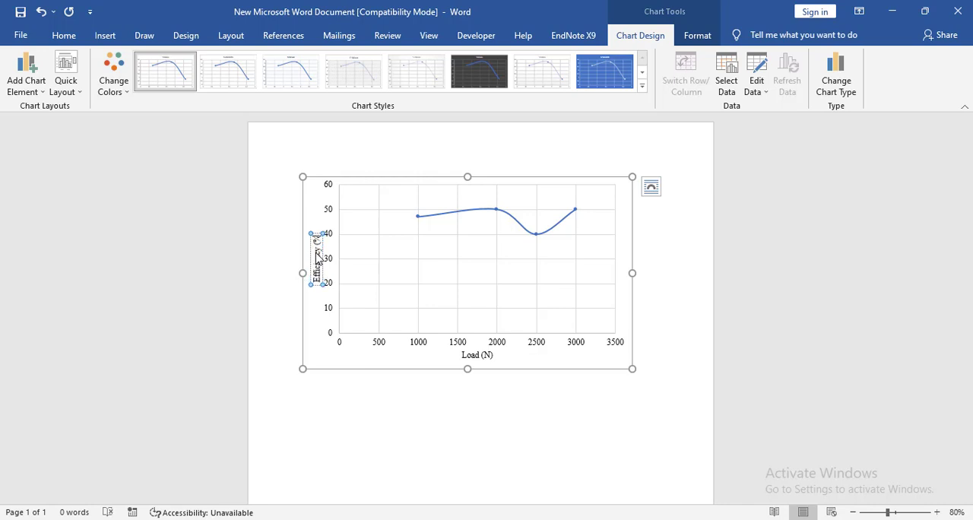
{"action": "type", "text": ")"}
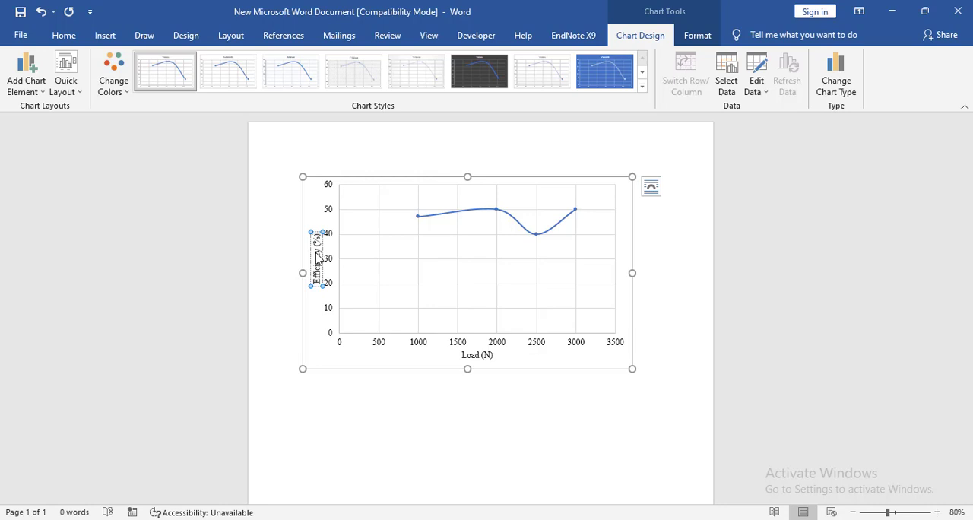
{"action": "left_click", "coordinate": [347, 358]}
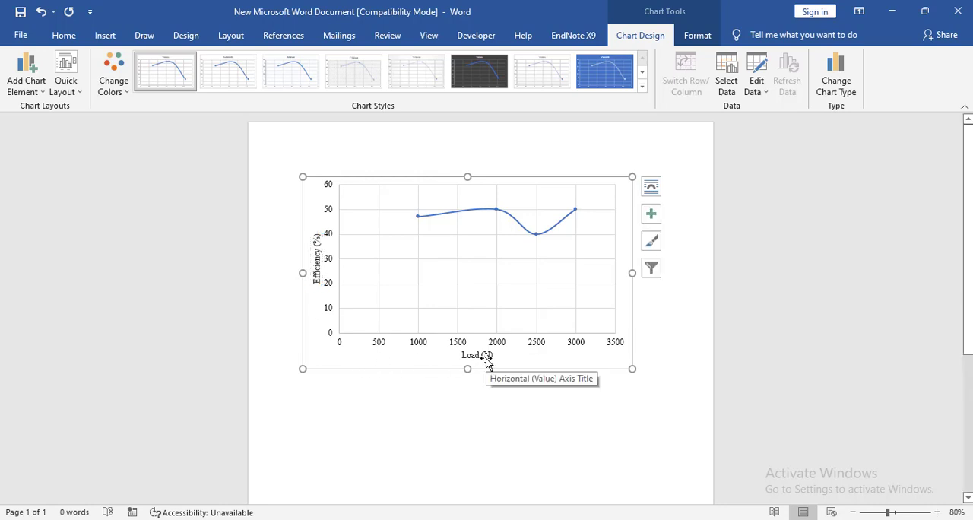
Step: Give the plot area a solid black border 1.5 pt wide
{"action": "left_click", "coordinate": [437, 278]}
{"action": "double_click", "coordinate": [438, 278]}
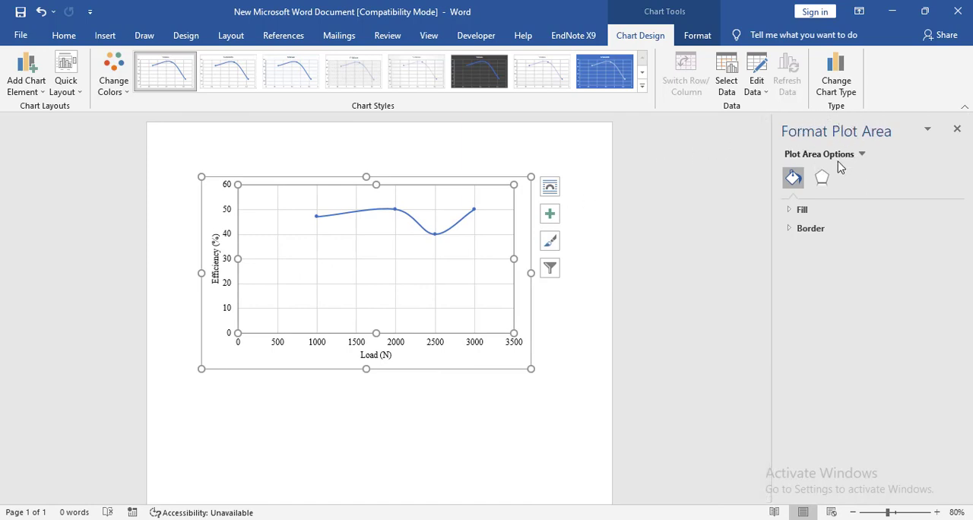
{"action": "left_click", "coordinate": [812, 230]}
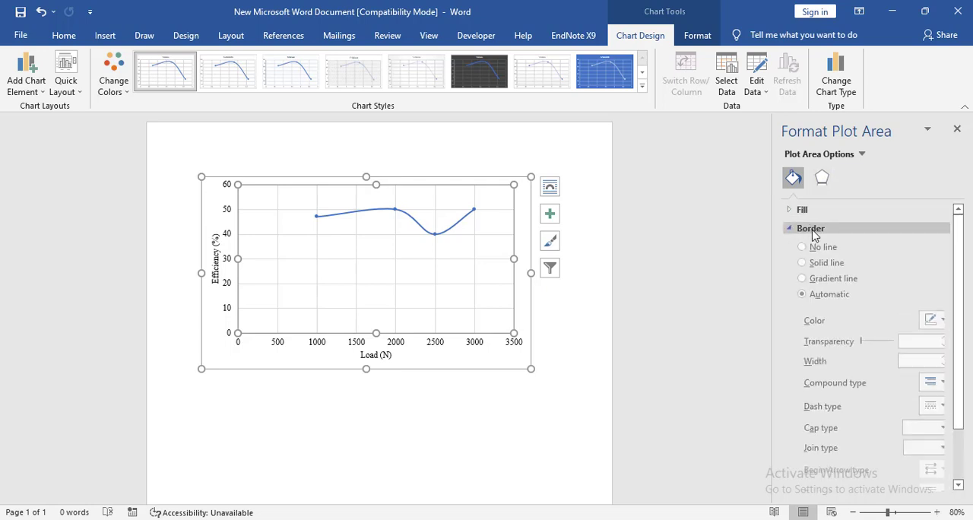
{"action": "left_click", "coordinate": [823, 273]}
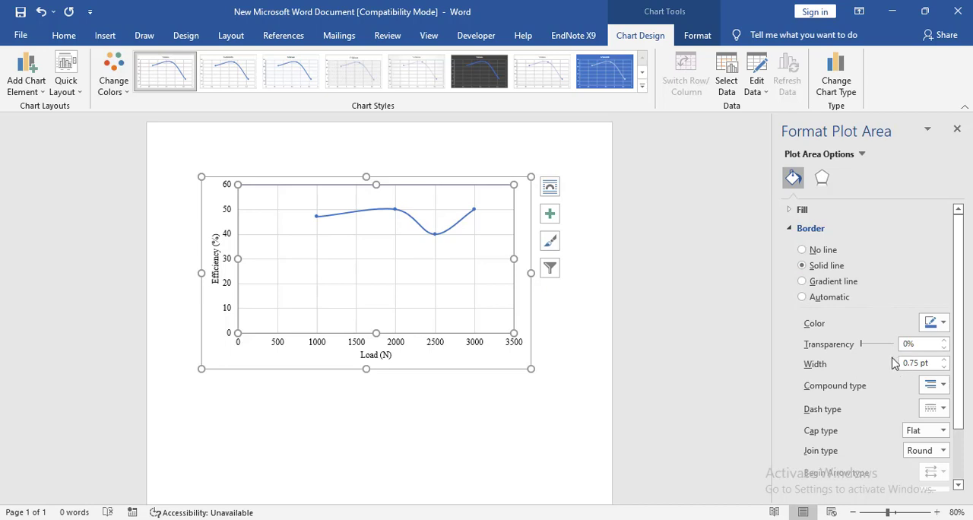
{"action": "left_click", "coordinate": [943, 361]}
{"action": "left_click", "coordinate": [943, 362]}
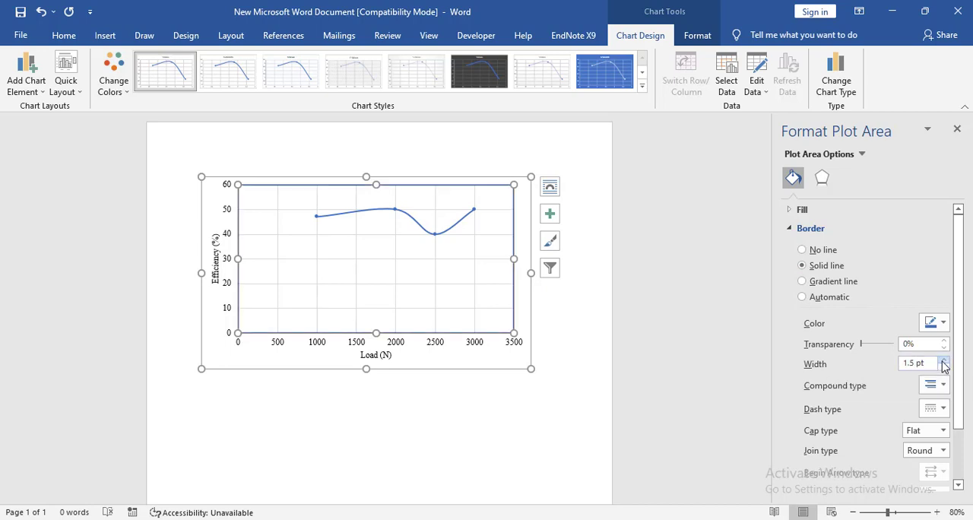
{"action": "left_click", "coordinate": [937, 322]}
{"action": "left_click", "coordinate": [868, 356]}
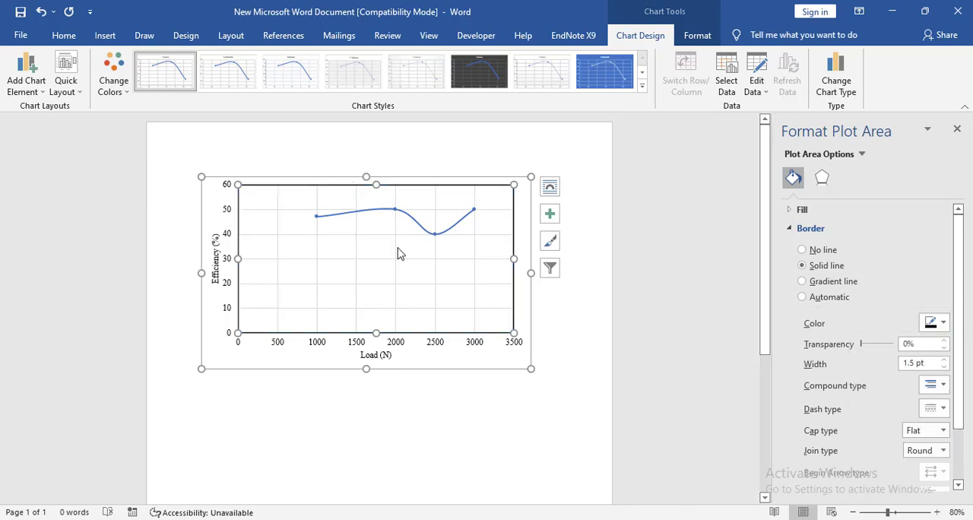
{"action": "left_click", "coordinate": [469, 370]}
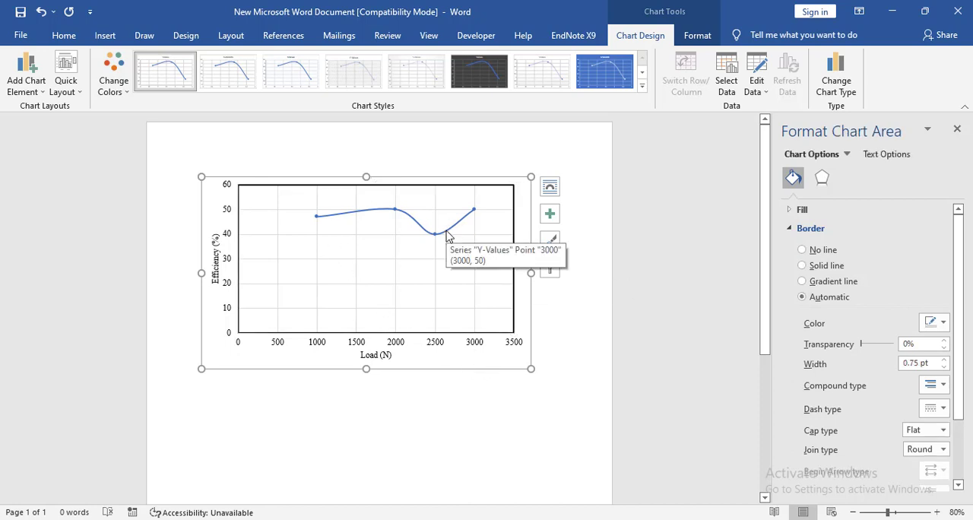
Step: Make the data series curve a solid black line and set the chart area's border to No line
{"action": "left_click", "coordinate": [447, 237]}
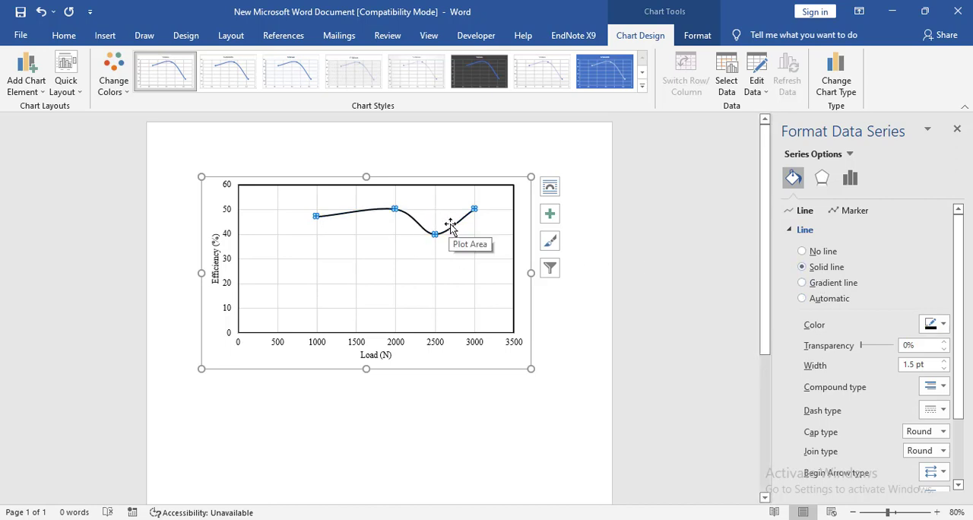
{"action": "left_click", "coordinate": [493, 359]}
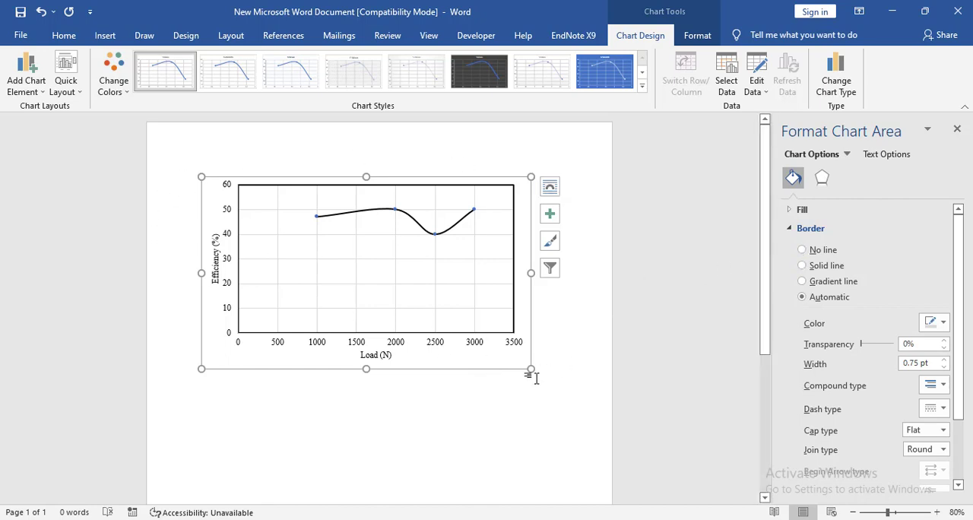
{"action": "left_click", "coordinate": [826, 251]}
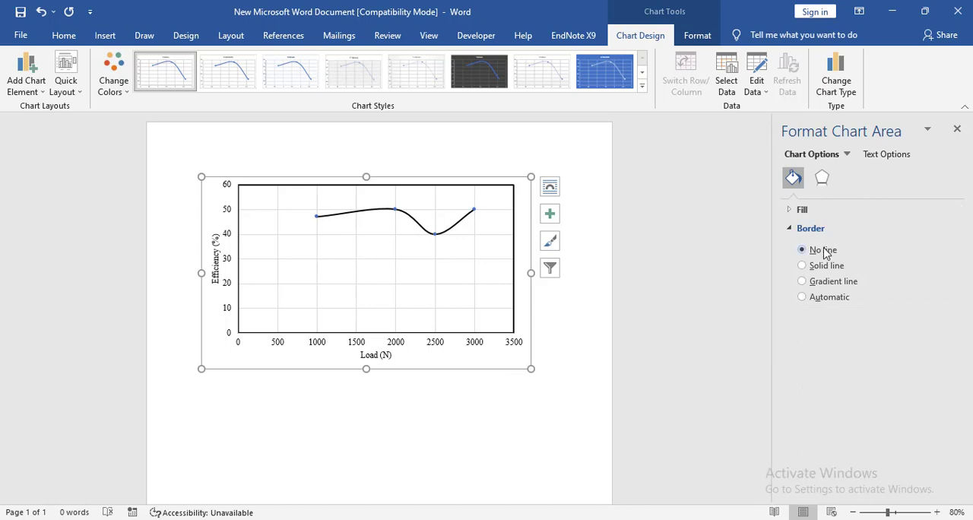
{"action": "left_click", "coordinate": [561, 360]}
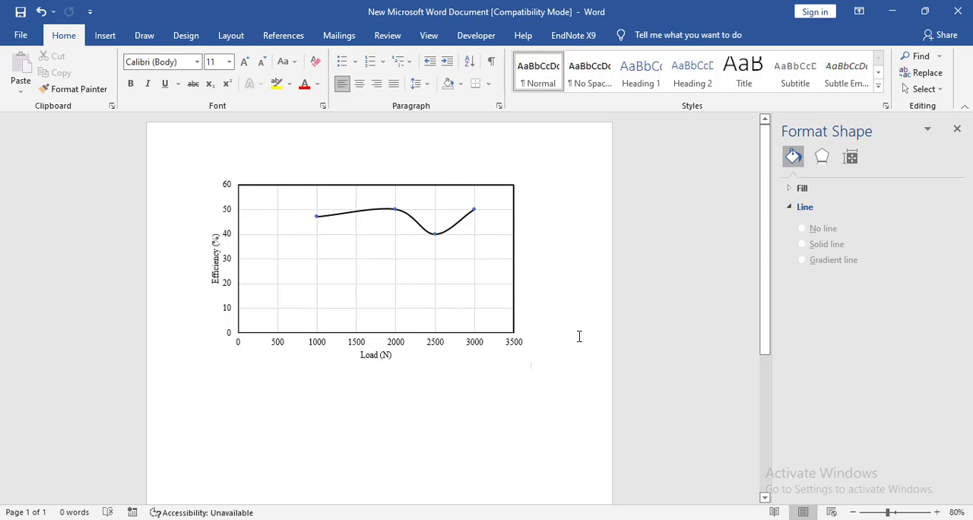
Step: Make the "Load (N)" and "Efficiency (%)" axis titles bold and deselect the chart
{"action": "left_click", "coordinate": [372, 362]}
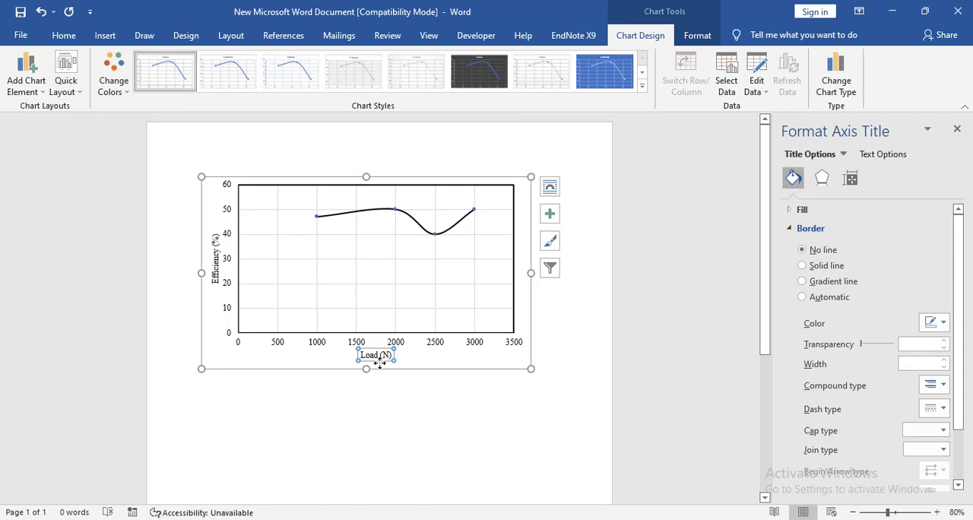
{"action": "left_click", "coordinate": [215, 260]}
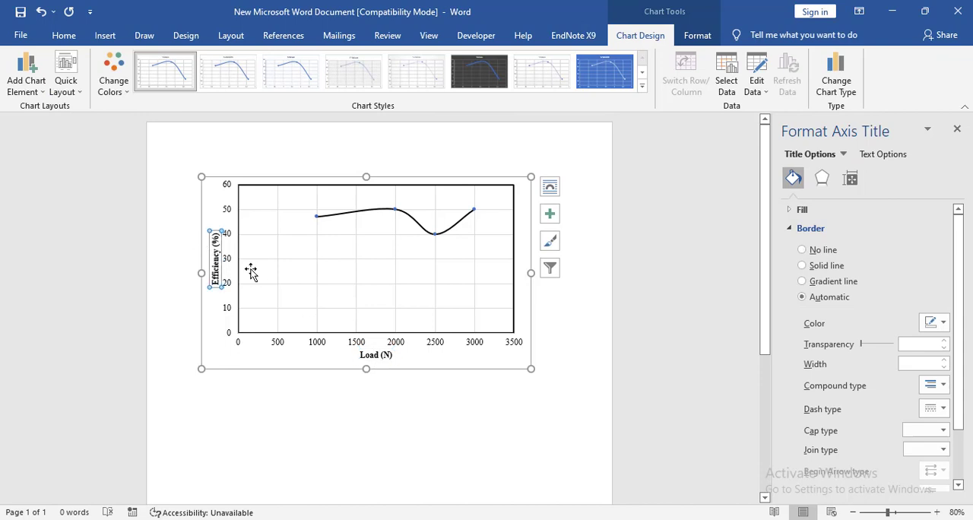
{"action": "left_click", "coordinate": [561, 330]}
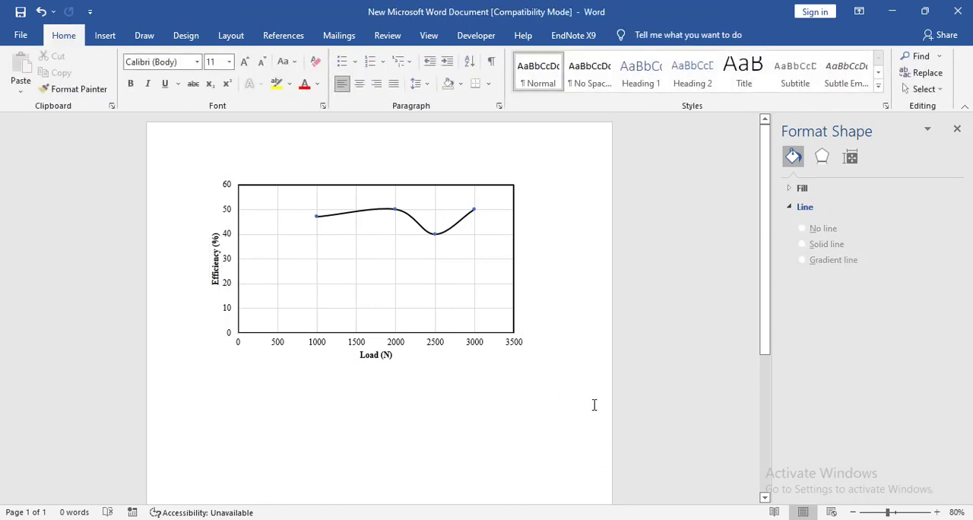
Step: Copy the finished chart and paste a duplicate on a new line below it
{"action": "right_click", "coordinate": [482, 360]}
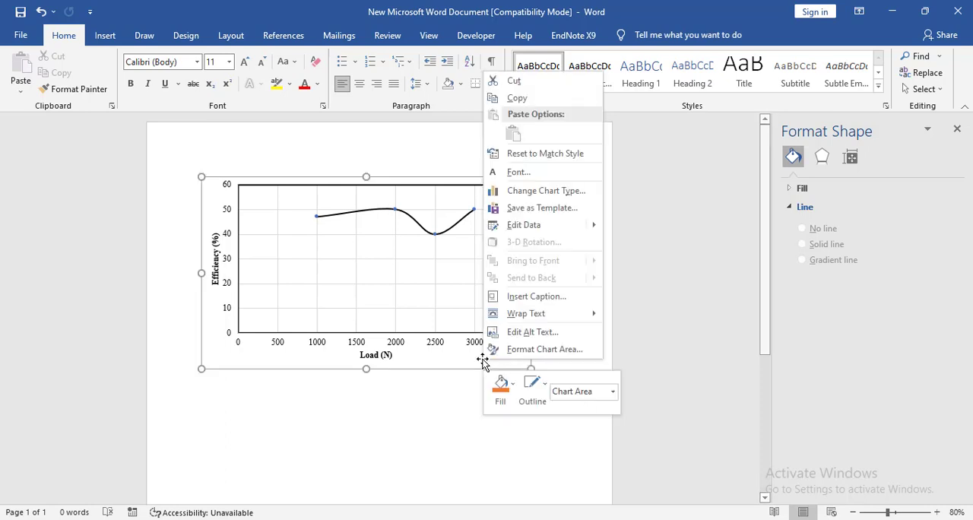
{"action": "left_click", "coordinate": [558, 98]}
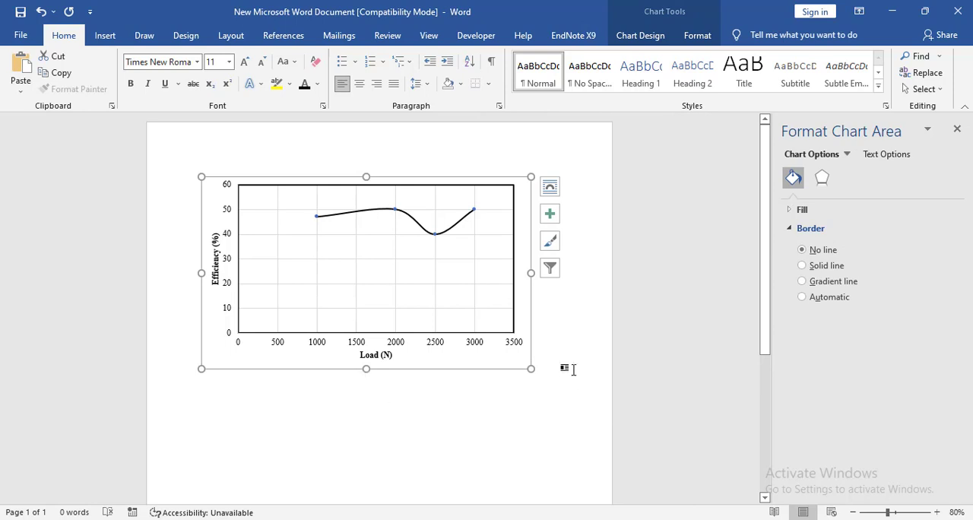
{"action": "left_click", "coordinate": [570, 366]}
{"action": "key", "text": "Return"}
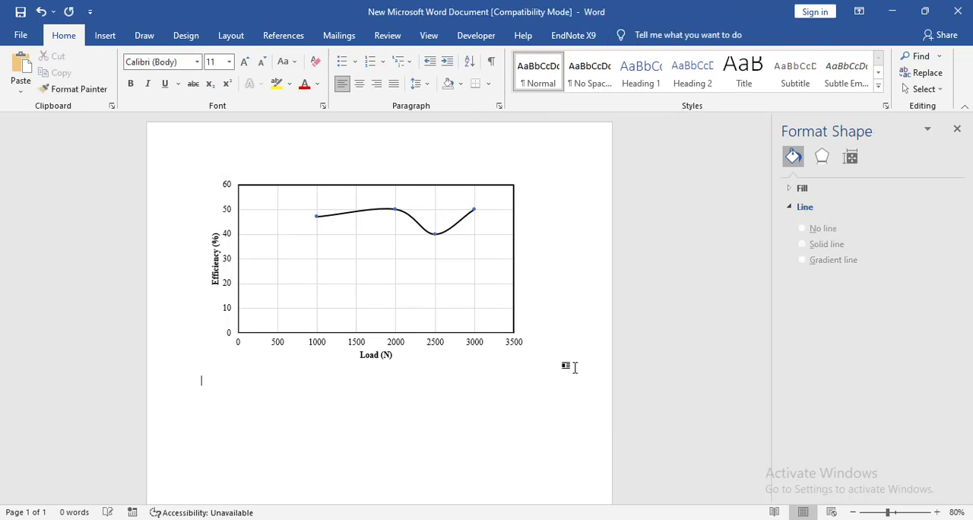
{"action": "key", "text": "ctrl+v"}
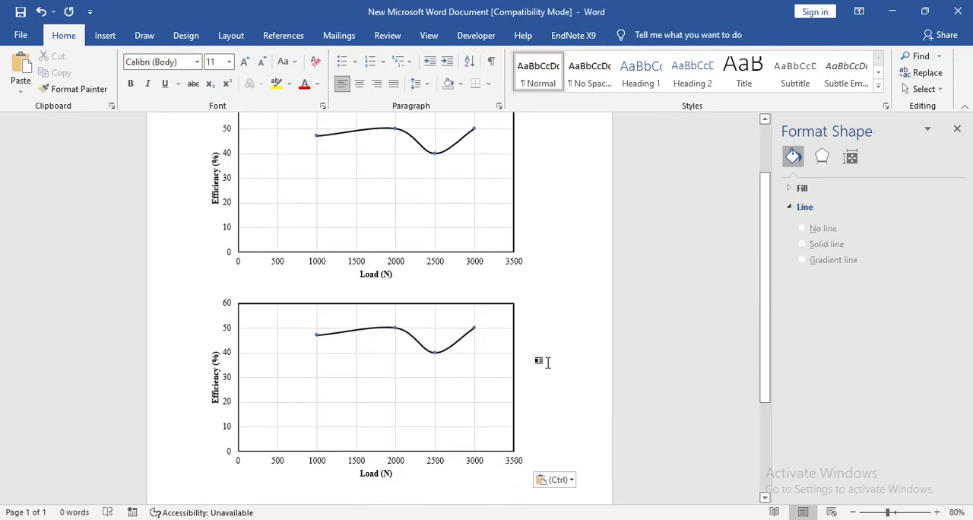
Step: Edit the lower chart's data, entering Y-Values 55, 66, 33 and 44 for X-Values 1000 to 3000, and close the data sheet
{"action": "right_click", "coordinate": [461, 480]}
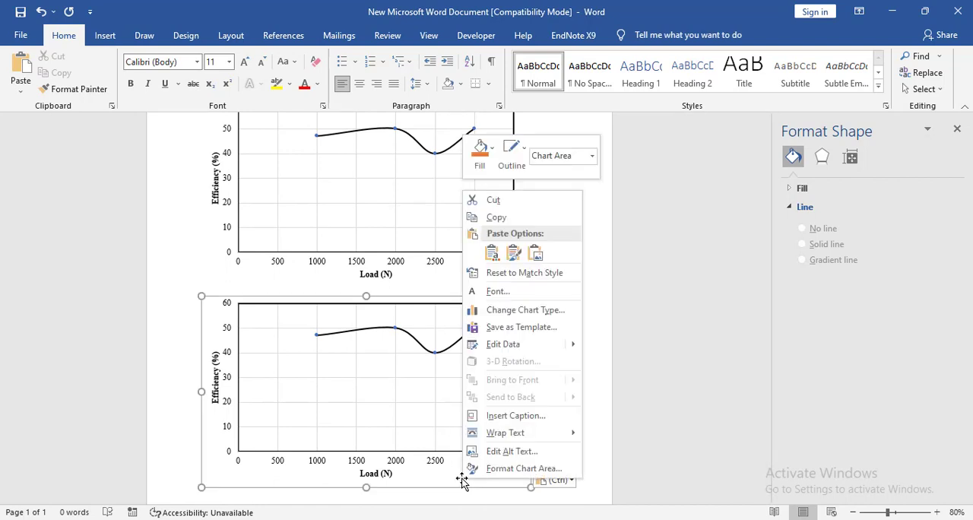
{"action": "left_click", "coordinate": [514, 351]}
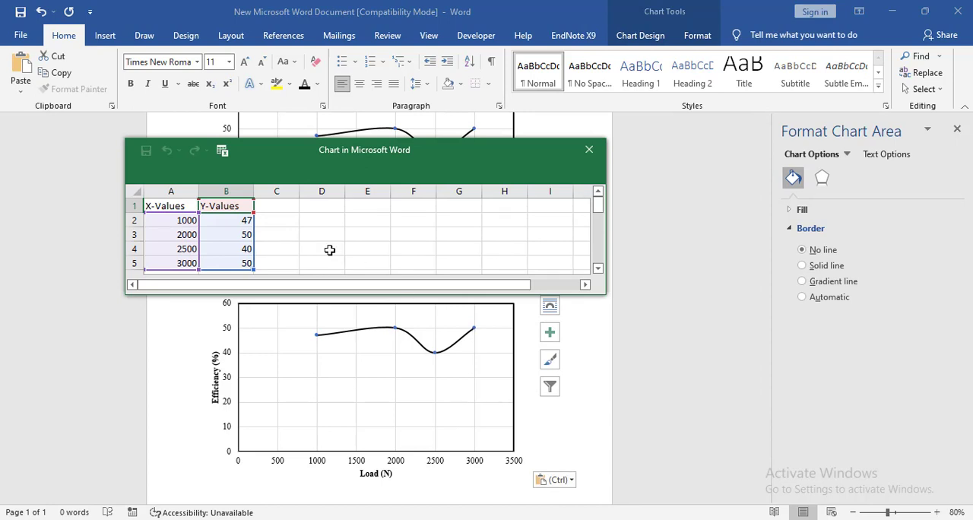
{"action": "left_click", "coordinate": [240, 225]}
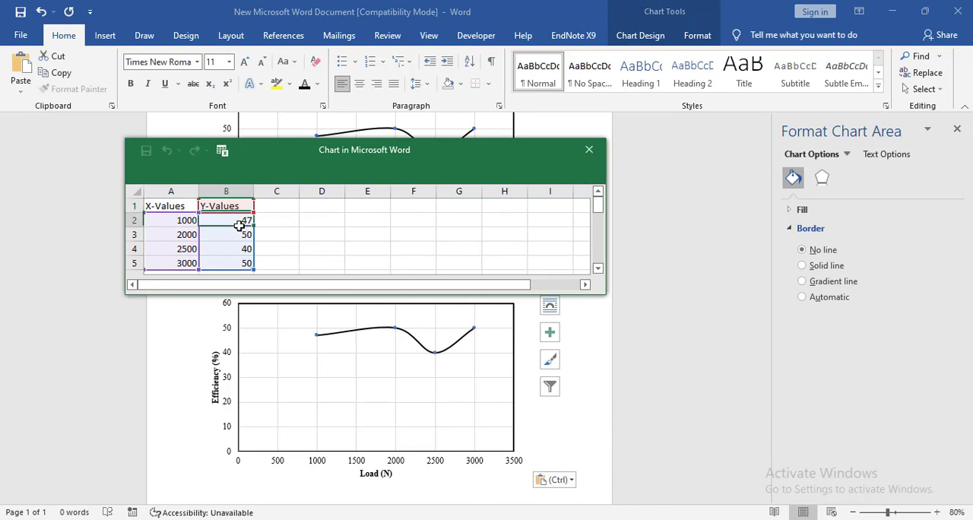
{"action": "type", "text": "55"}
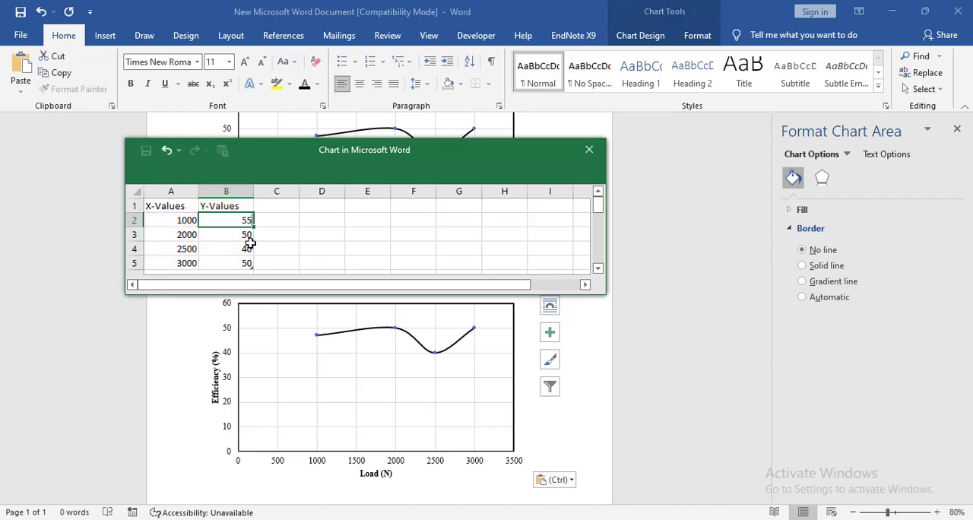
{"action": "left_click", "coordinate": [242, 237]}
{"action": "type", "text": "66"}
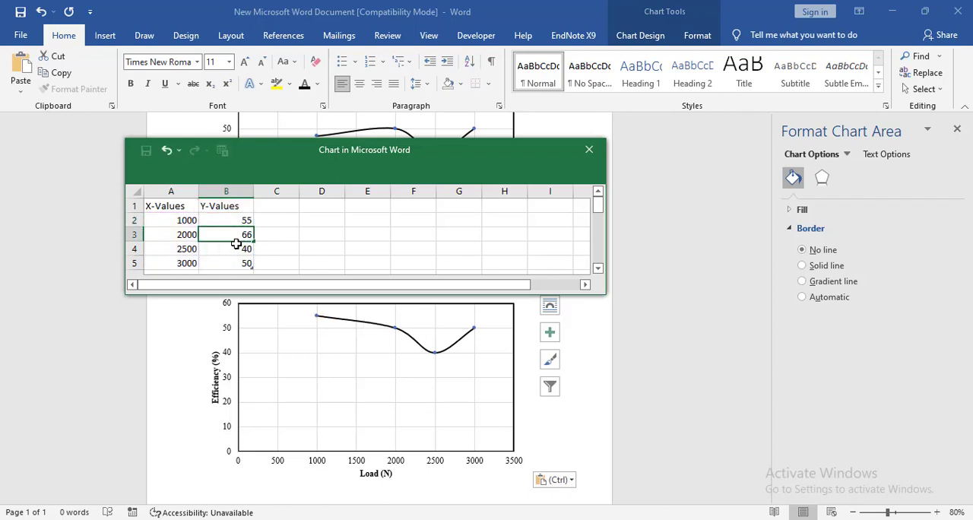
{"action": "left_click", "coordinate": [239, 248]}
{"action": "type", "text": "33"}
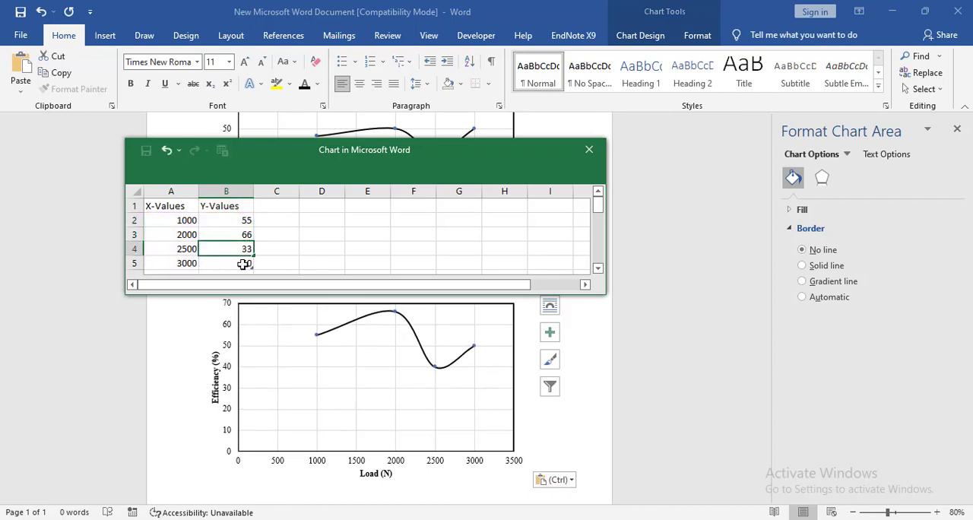
{"action": "left_click", "coordinate": [242, 263]}
{"action": "type", "text": "44"}
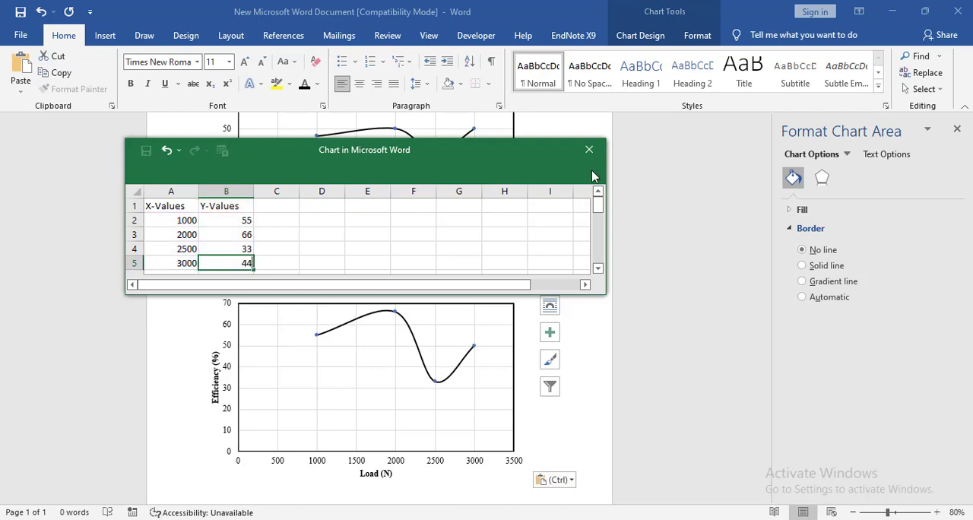
{"action": "left_click", "coordinate": [594, 155]}
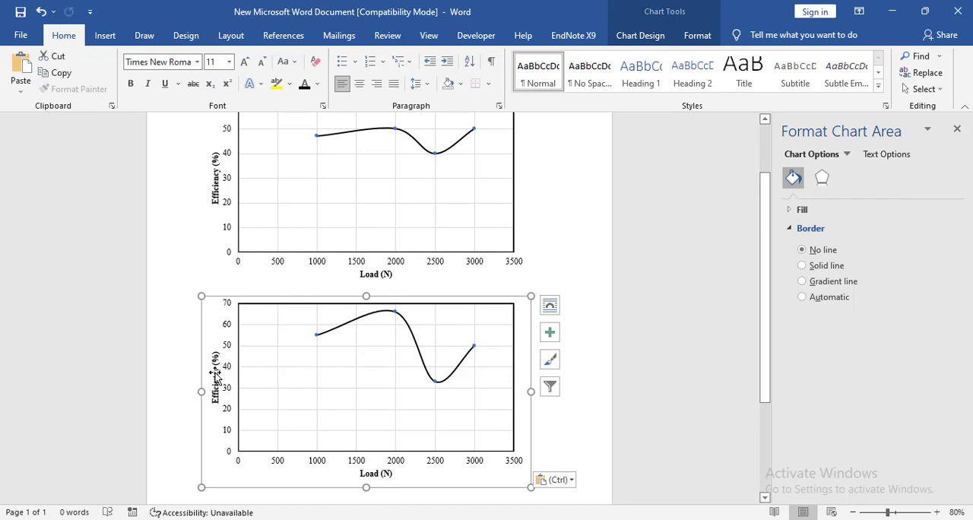
Step: Replace "Load" with "Effort" in the lower chart's horizontal axis title so that it reads "Effort (N)"
{"action": "left_click", "coordinate": [390, 475]}
{"action": "left_click_drag", "start_coordinate": [390, 475], "coordinate": [383, 474]}
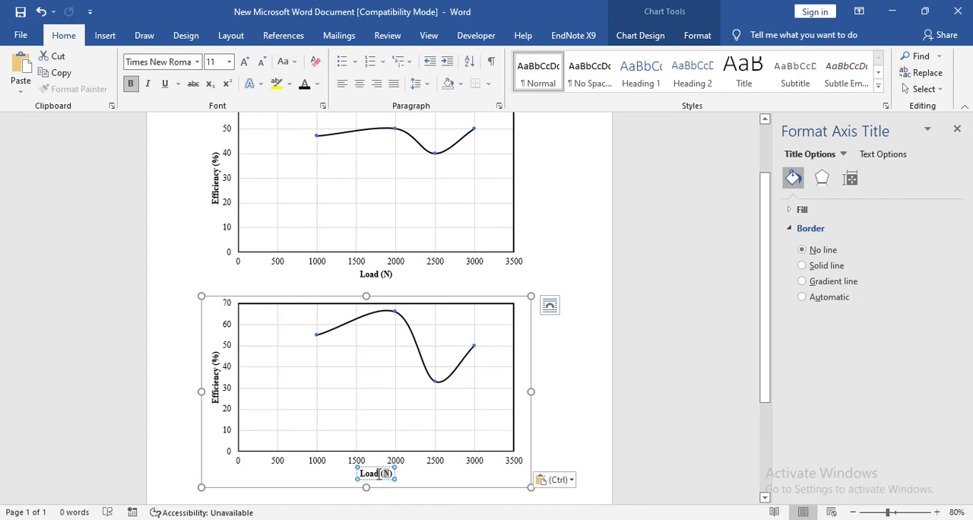
{"action": "double_click", "coordinate": [377, 475]}
{"action": "type", "text": "Effort"}
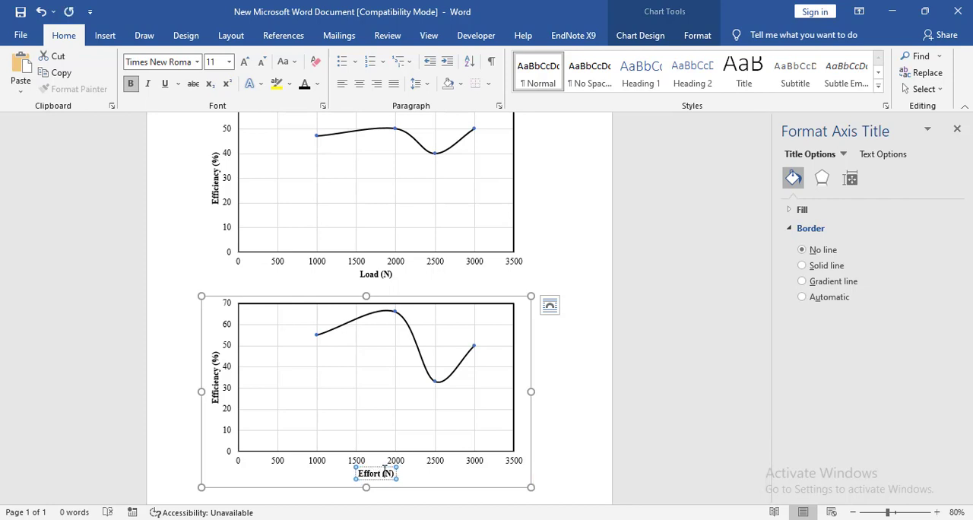
{"action": "left_click", "coordinate": [214, 380]}
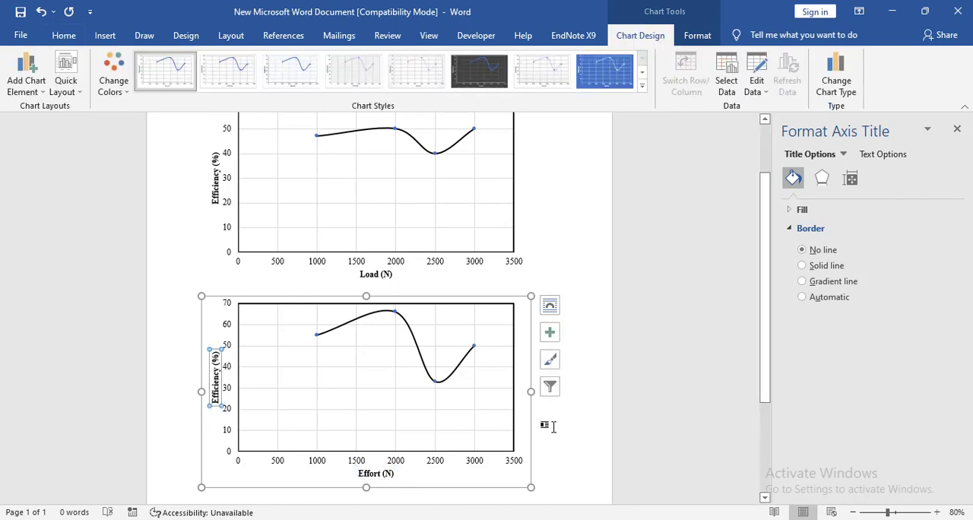
Step: Copy the edited "Effort (N)" chart and paste a duplicate on the line below it
{"action": "left_click", "coordinate": [544, 426]}
{"action": "left_click", "coordinate": [515, 479]}
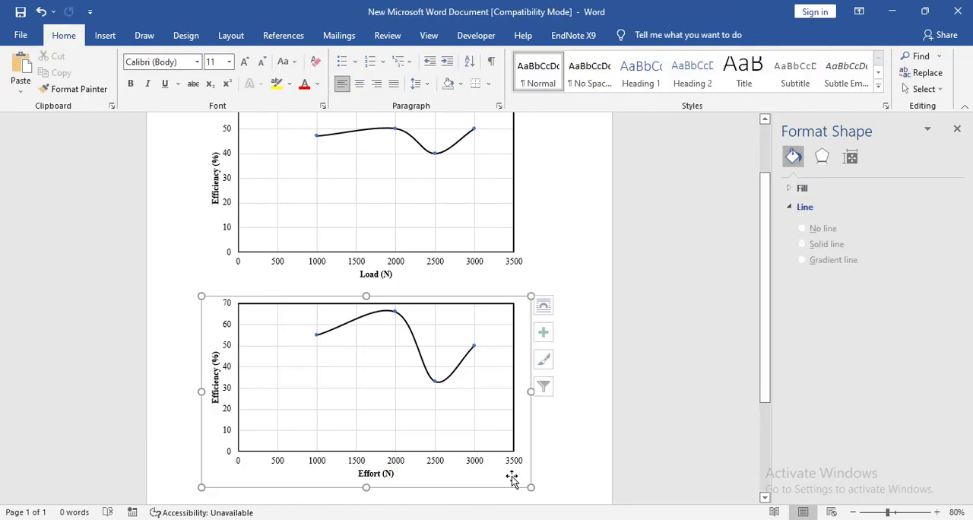
{"action": "left_click", "coordinate": [558, 482]}
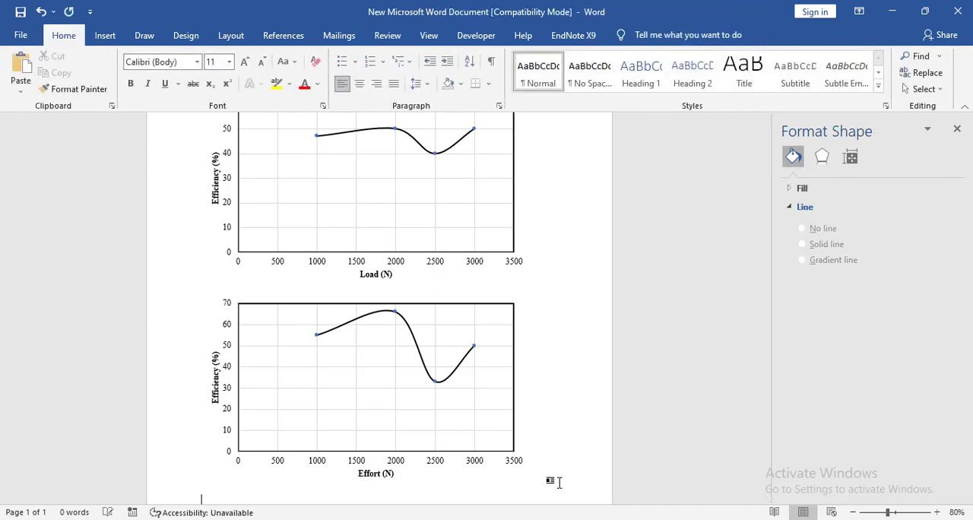
{"action": "key", "text": "ctrl+v"}
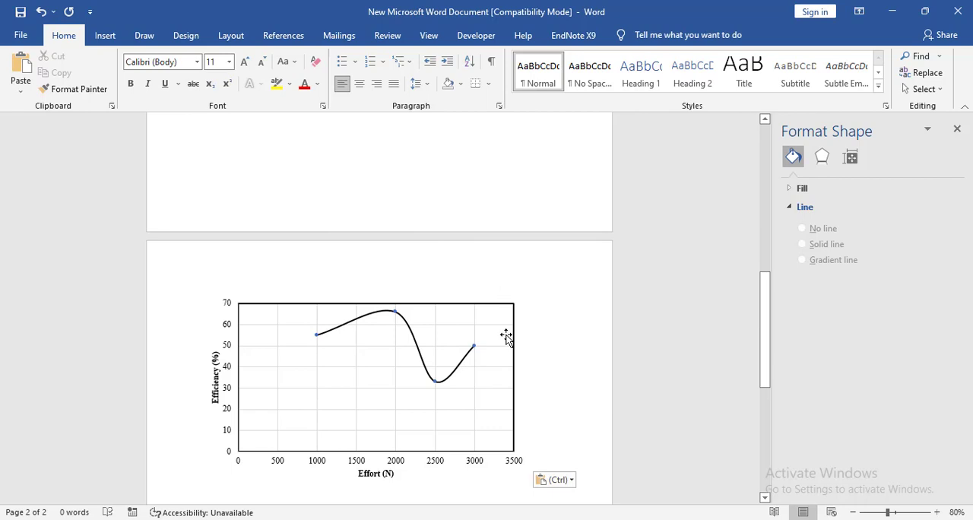
{"action": "scroll", "coordinate": [505, 337], "scroll_direction": "up", "scroll_amount": 8}
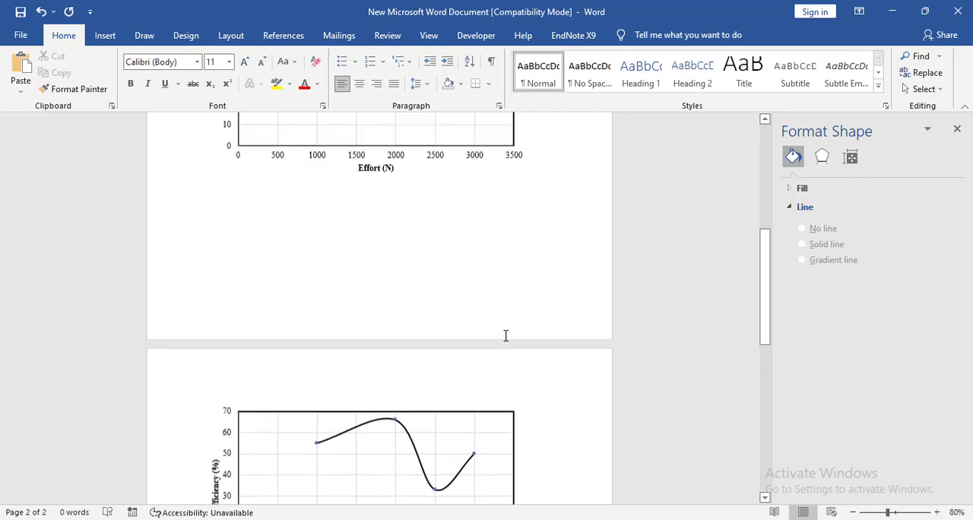
{"action": "scroll", "coordinate": [505, 337], "scroll_direction": "up", "scroll_amount": 3}
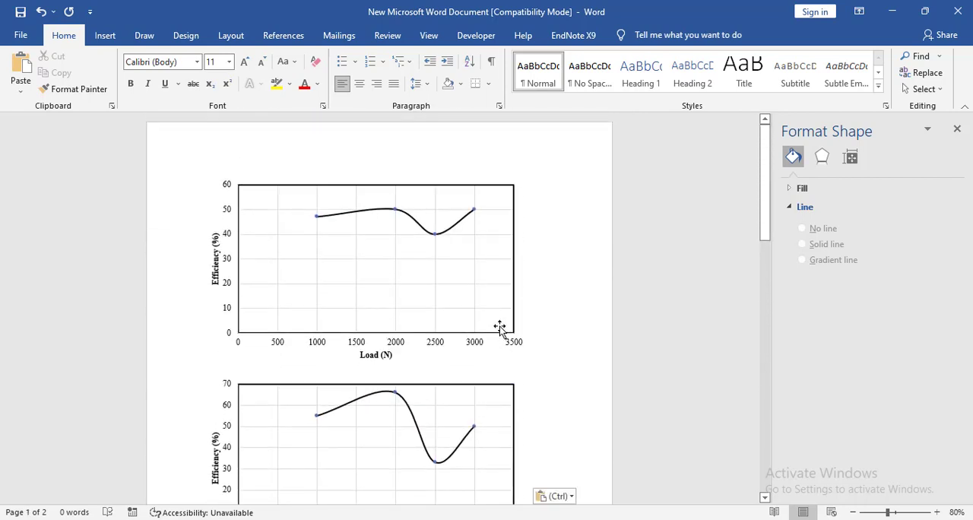